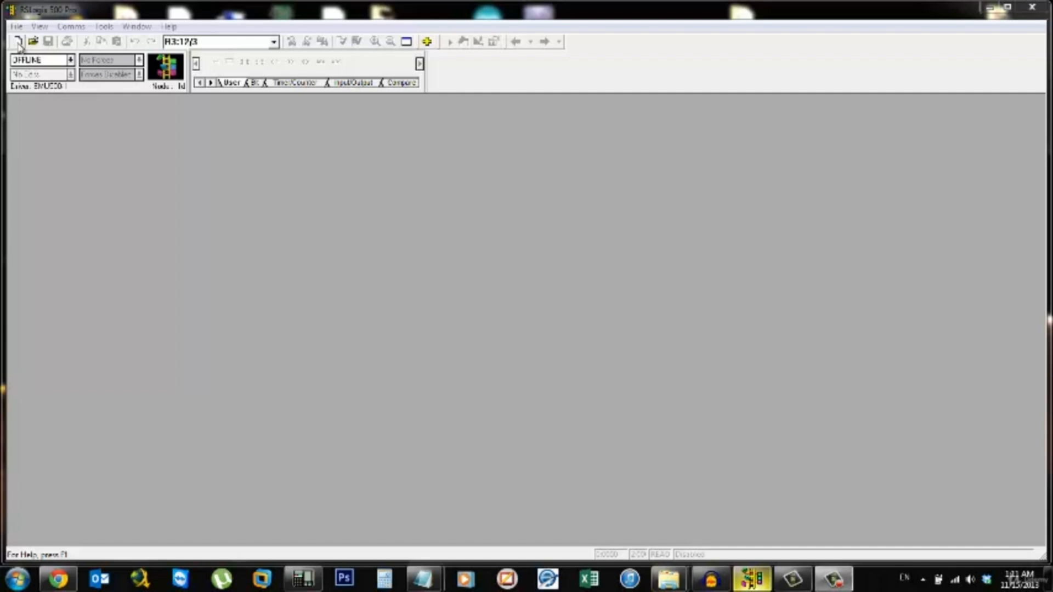
- Start a new project with the Bul.1766 MicroLogix 1400 Series B processor and name the processor PROC1
{"action": "left_click", "coordinate": [18, 43]}
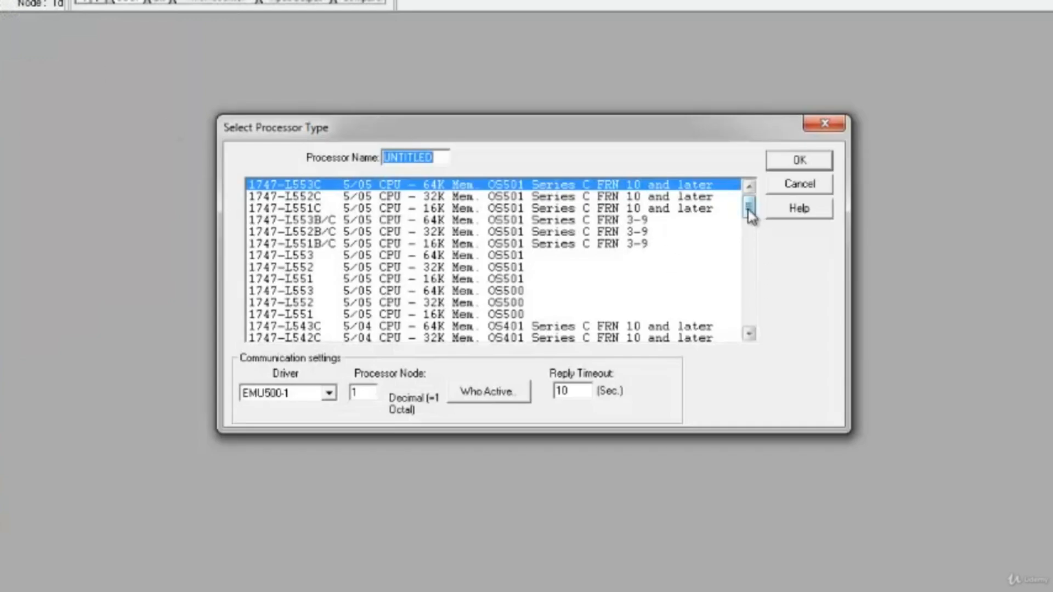
{"action": "left_click_drag", "start_coordinate": [750, 216], "coordinate": [756, 276]}
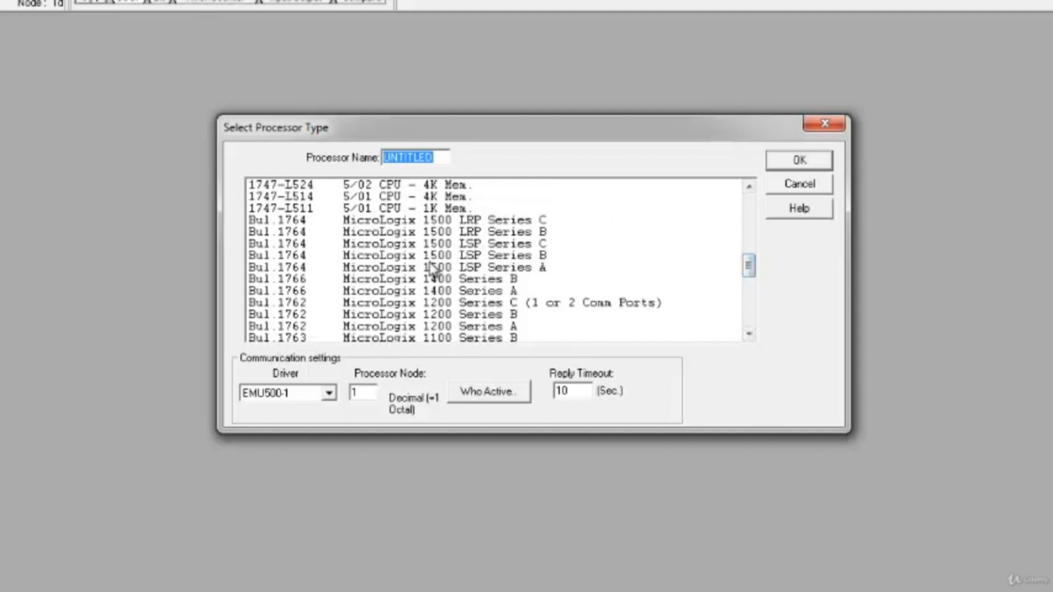
{"action": "left_click", "coordinate": [378, 279]}
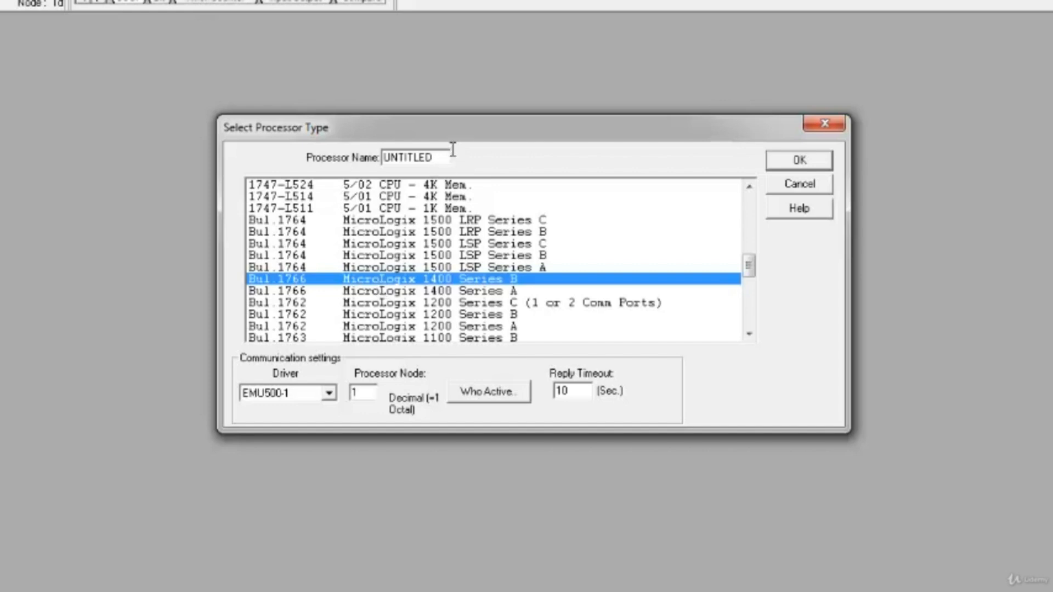
{"action": "left_click_drag", "start_coordinate": [445, 158], "coordinate": [382, 158]}
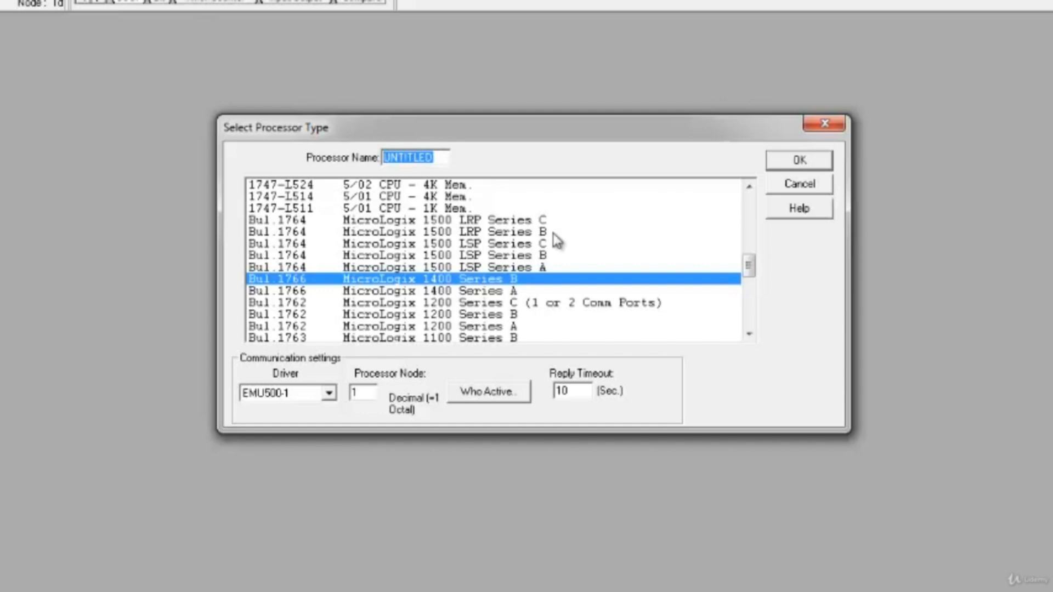
{"action": "type", "text": "PR"}
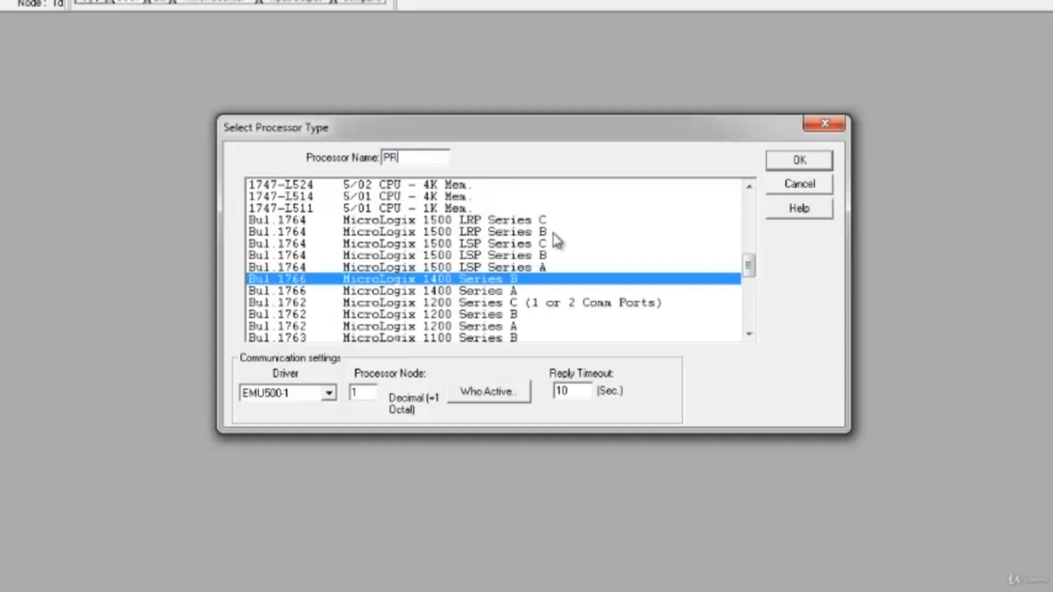
{"action": "type", "text": "OC1"}
- Examine the available communication drivers for the processor and switch to RSLinx Classic Gateway to see where they are managed
{"action": "left_click", "coordinate": [329, 394]}
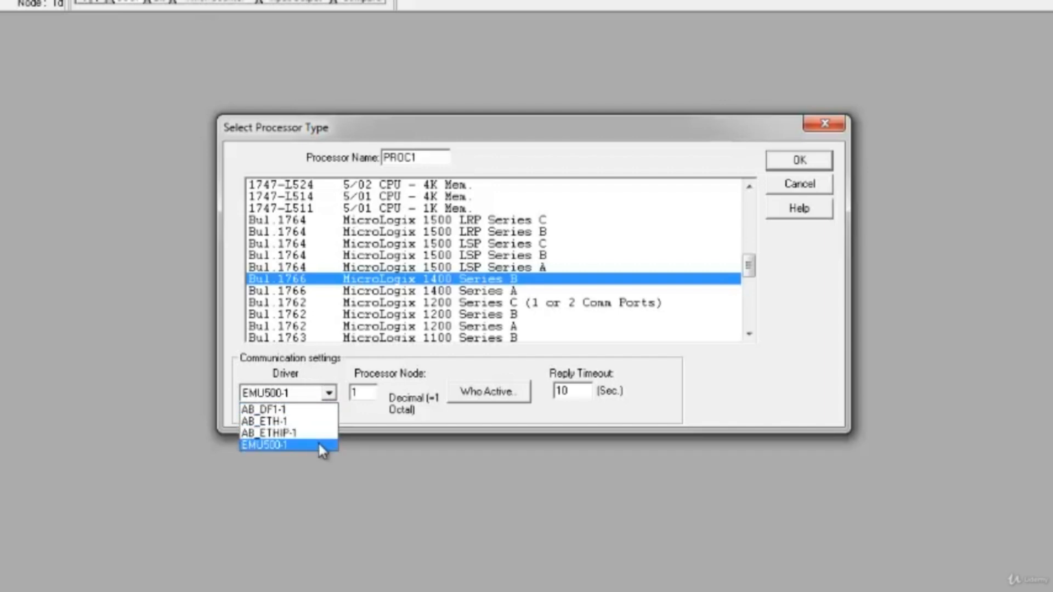
{"action": "left_click", "coordinate": [329, 392]}
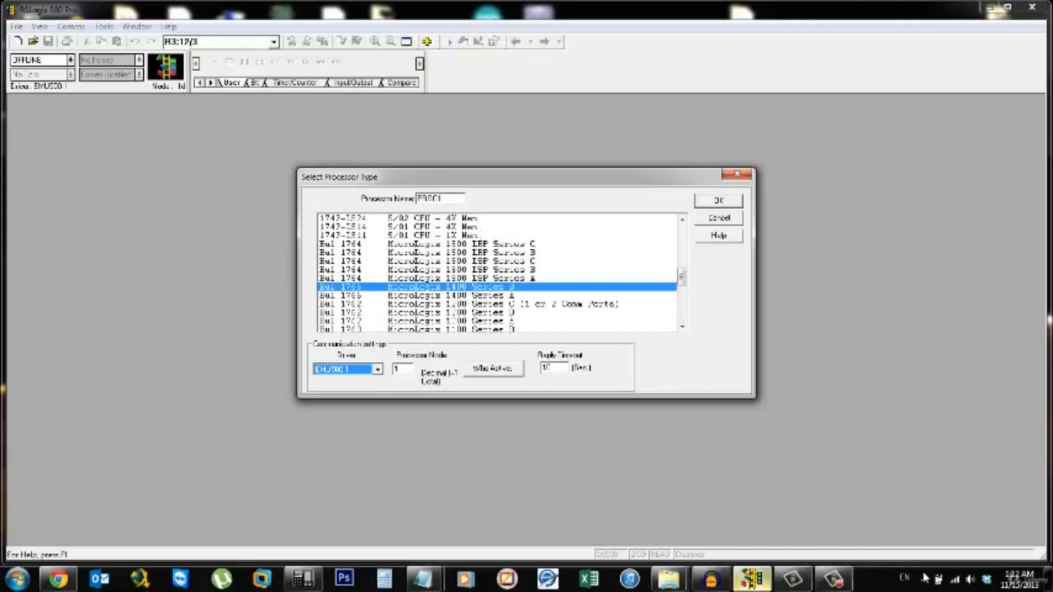
{"action": "left_click", "coordinate": [925, 579]}
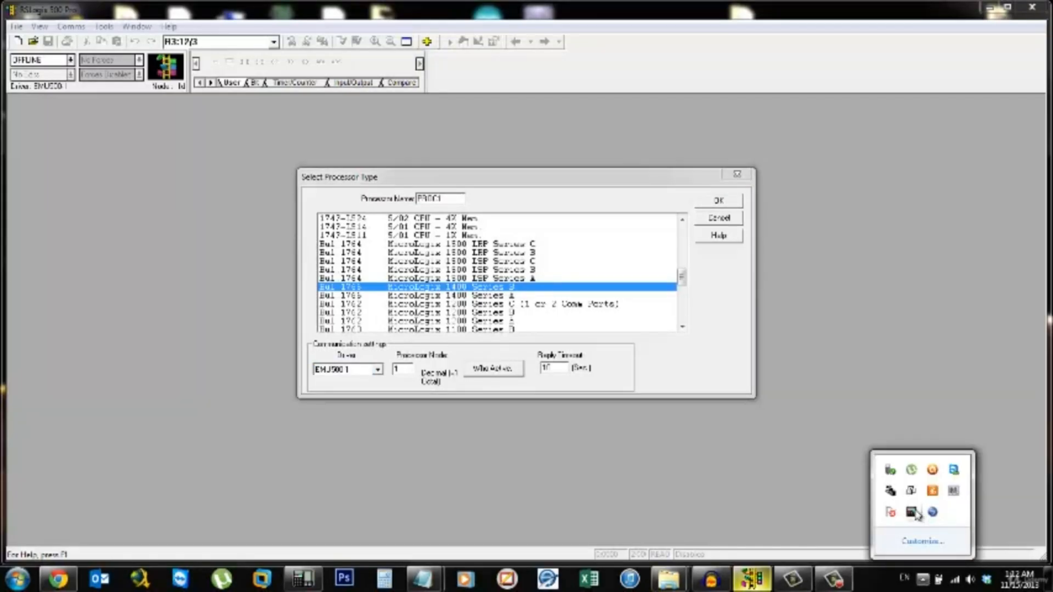
{"action": "double_click", "coordinate": [892, 492]}
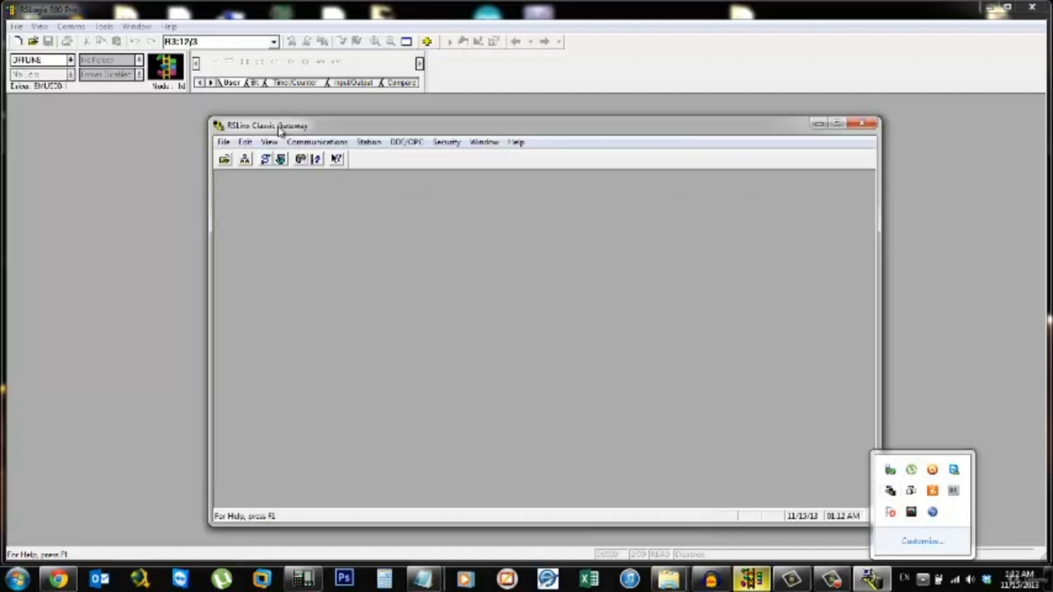
{"action": "left_click", "coordinate": [278, 127]}
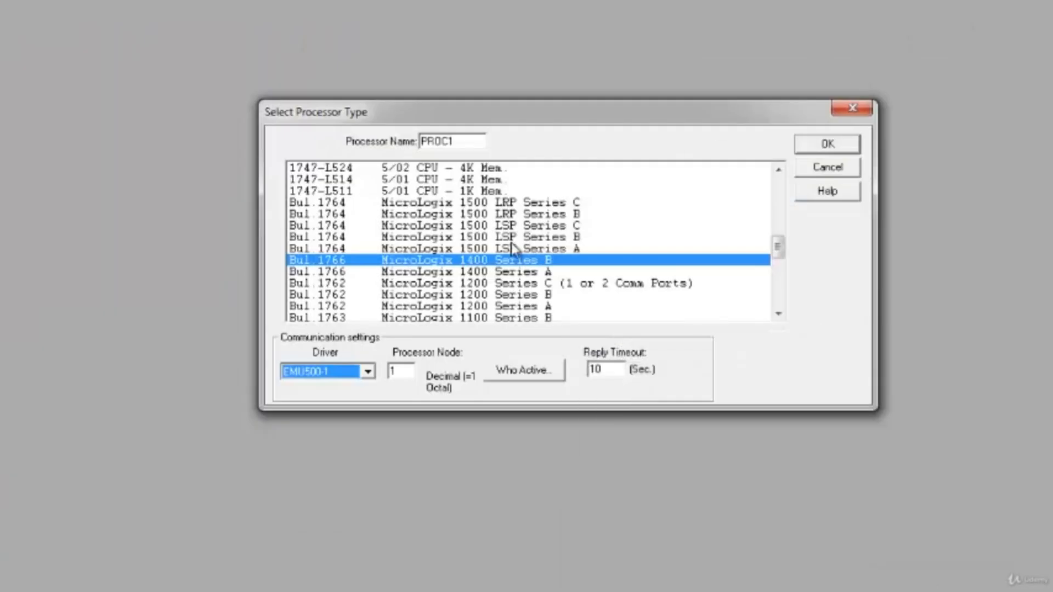
- Choose EMU500-1 as the communication driver and keep processor node 1 for the new project
{"action": "left_click", "coordinate": [369, 373]}
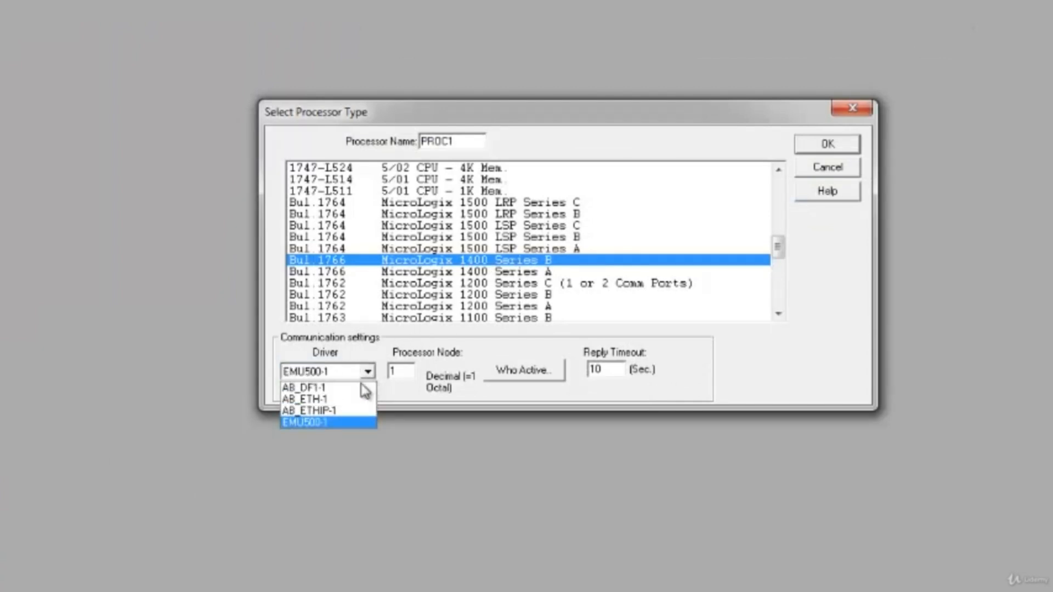
{"action": "left_click", "coordinate": [333, 423]}
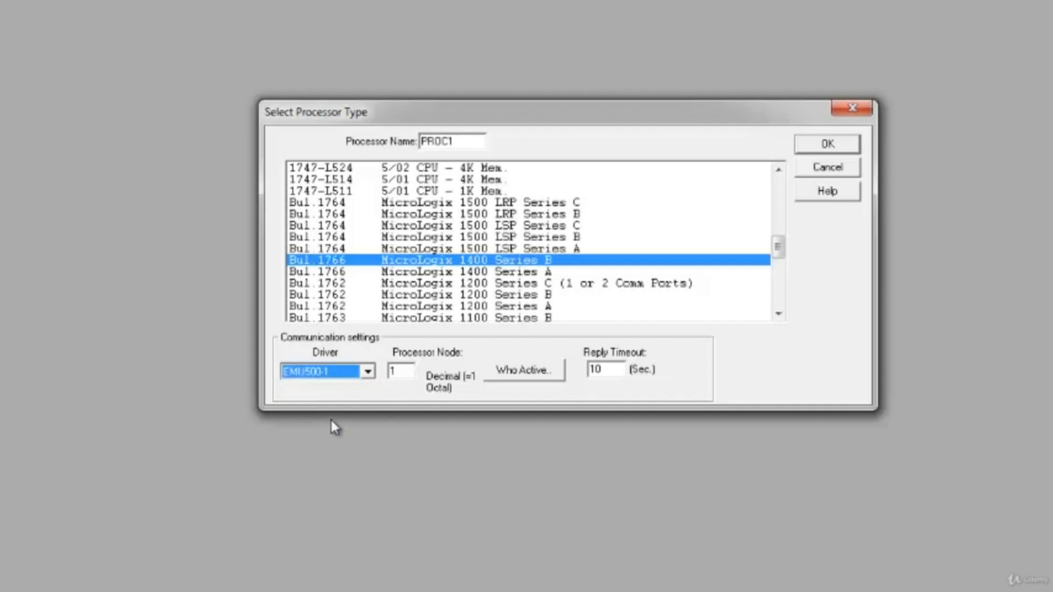
{"action": "left_click", "coordinate": [413, 371]}
{"action": "double_click", "coordinate": [413, 373]}
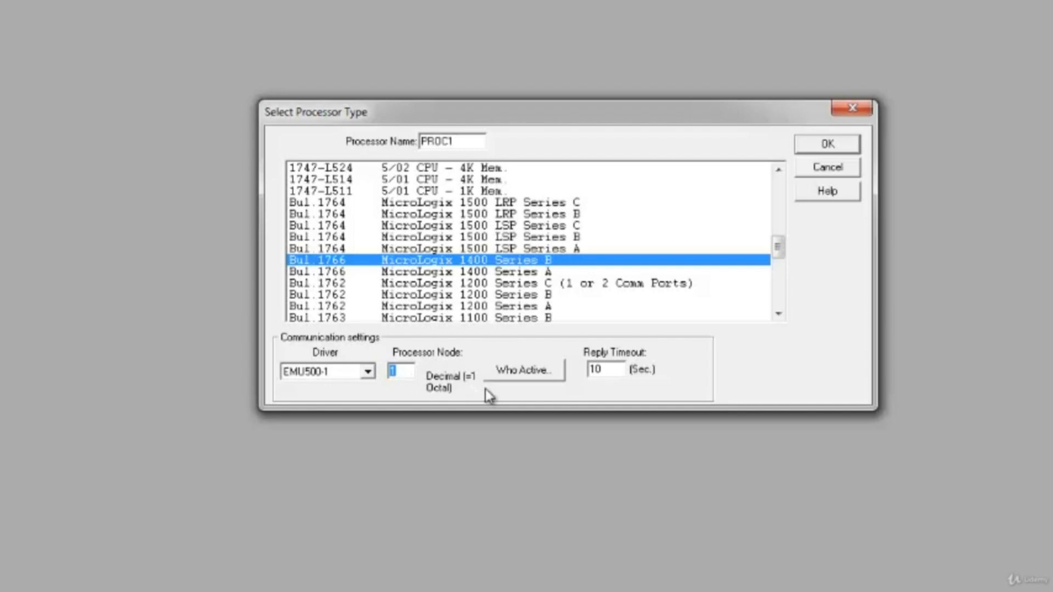
- Browse the active devices under the AB_DF1-1, AB_ETH-1, AB_ETHIP-1 and EMU500-1 drivers, and leave the communications browser
{"action": "left_click", "coordinate": [528, 373]}
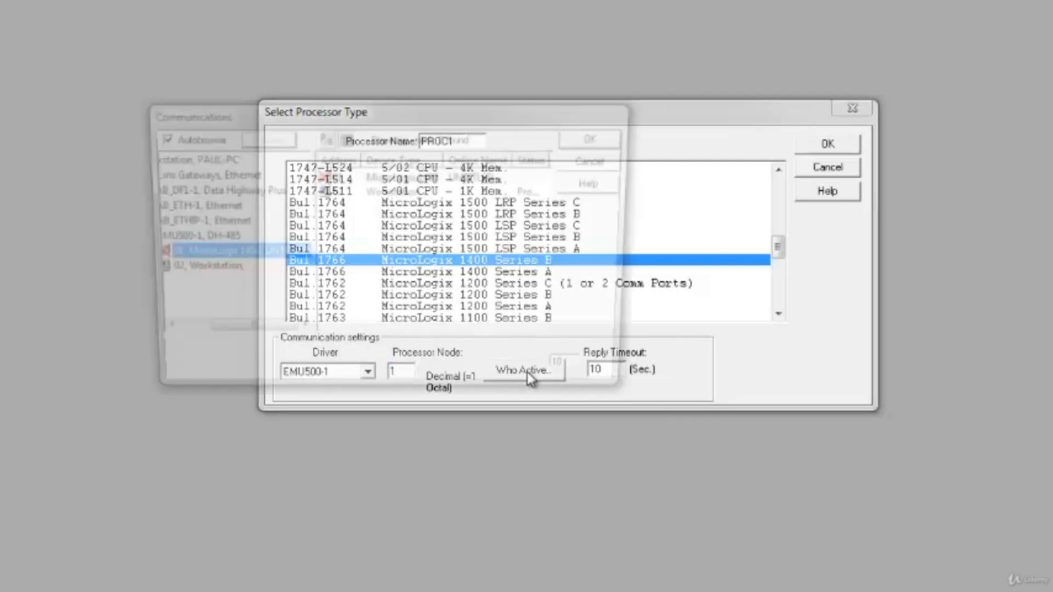
{"action": "left_click_drag", "start_coordinate": [265, 335], "coordinate": [223, 334]}
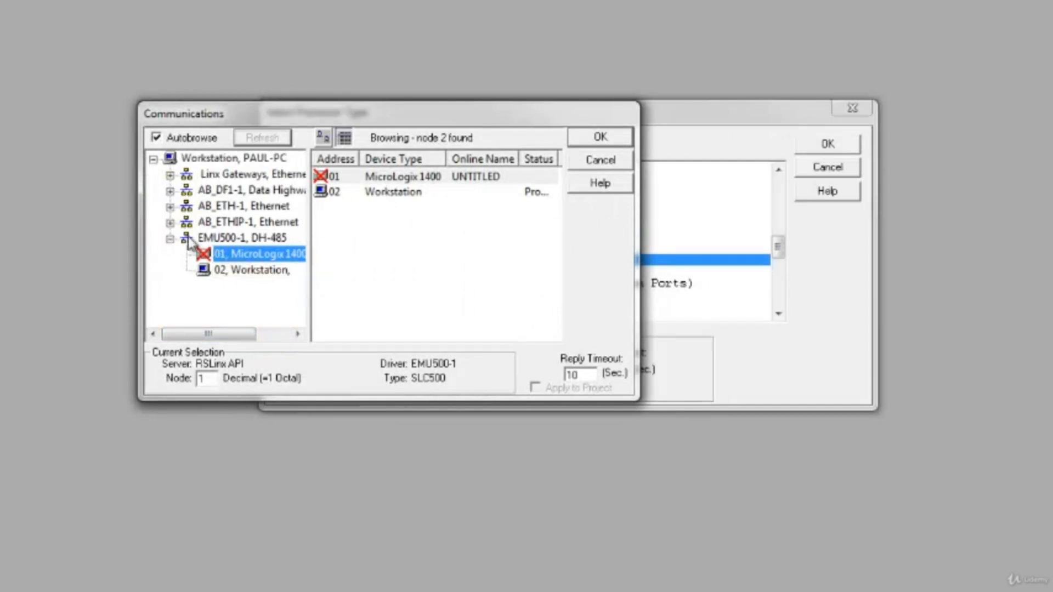
{"action": "left_click", "coordinate": [170, 191]}
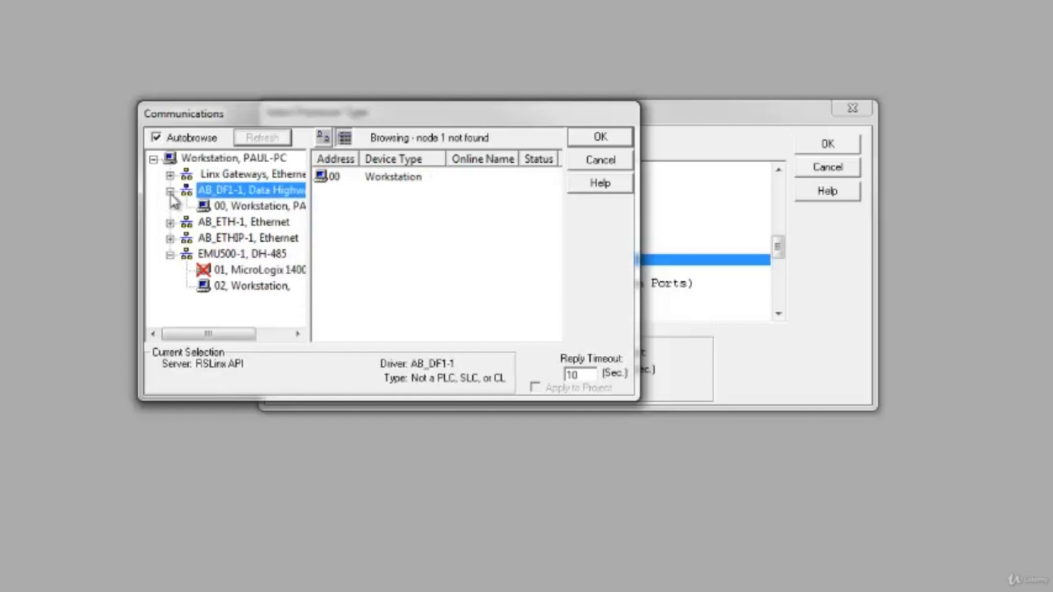
{"action": "left_click", "coordinate": [170, 223]}
{"action": "left_click", "coordinate": [171, 239]}
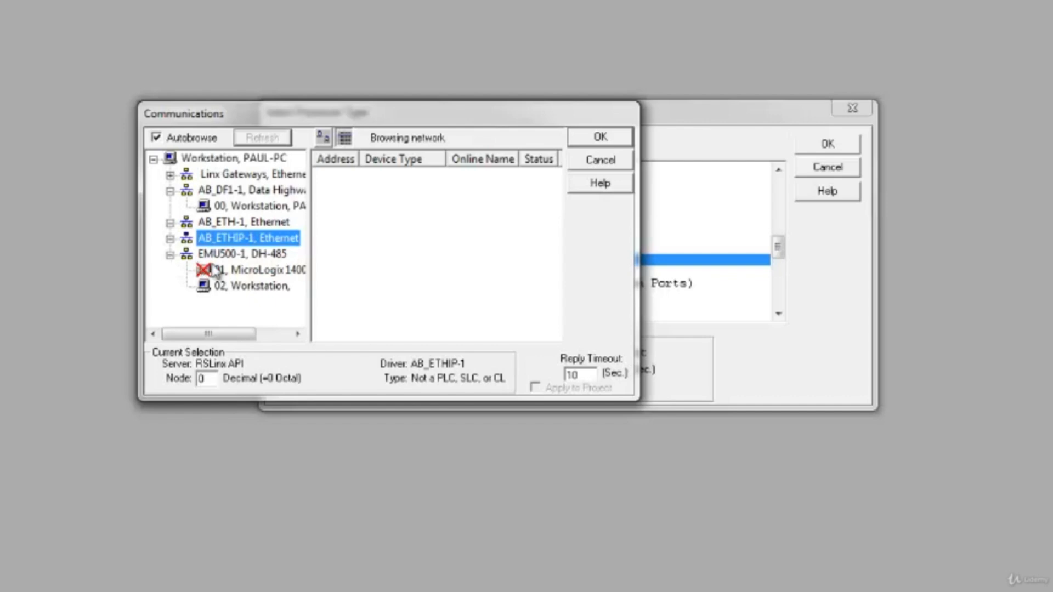
{"action": "left_click", "coordinate": [232, 268]}
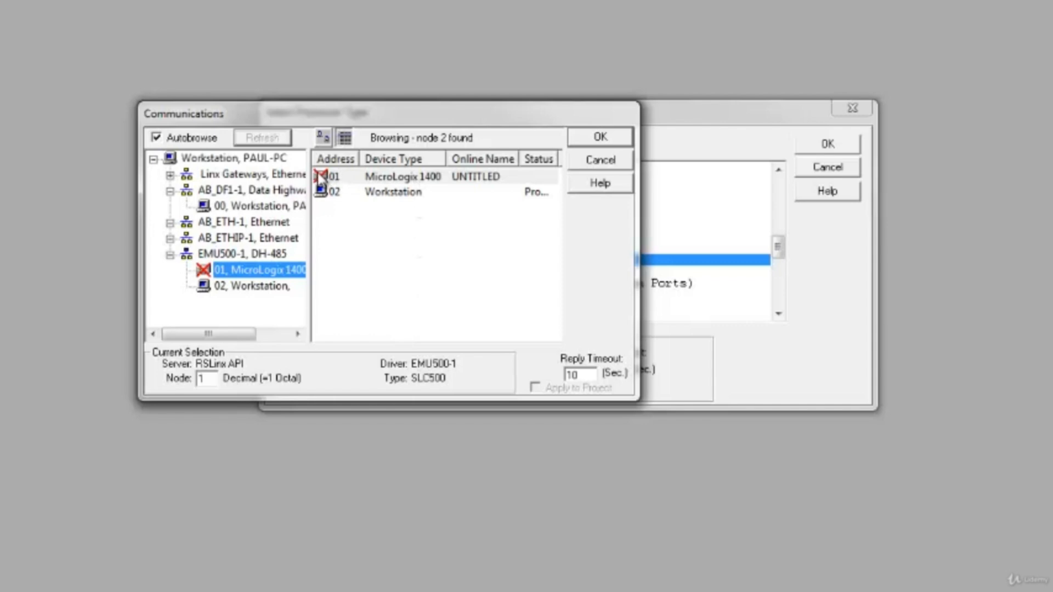
{"action": "left_click", "coordinate": [603, 140]}
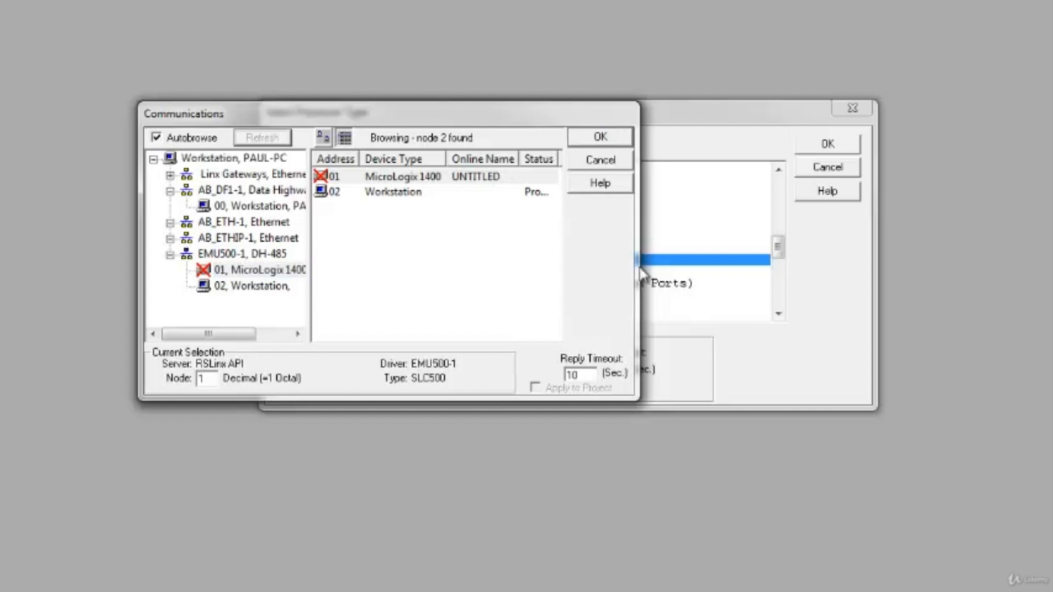
{"action": "left_click", "coordinate": [606, 159]}
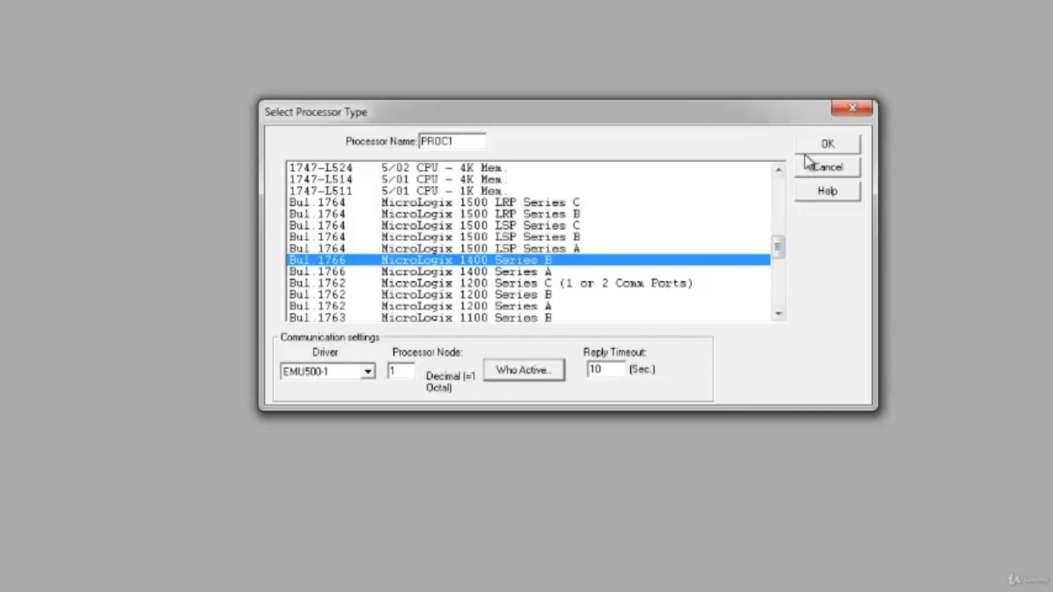
- Create the PROC1 project with the chosen processor type and communication settings
{"action": "left_click", "coordinate": [829, 145]}
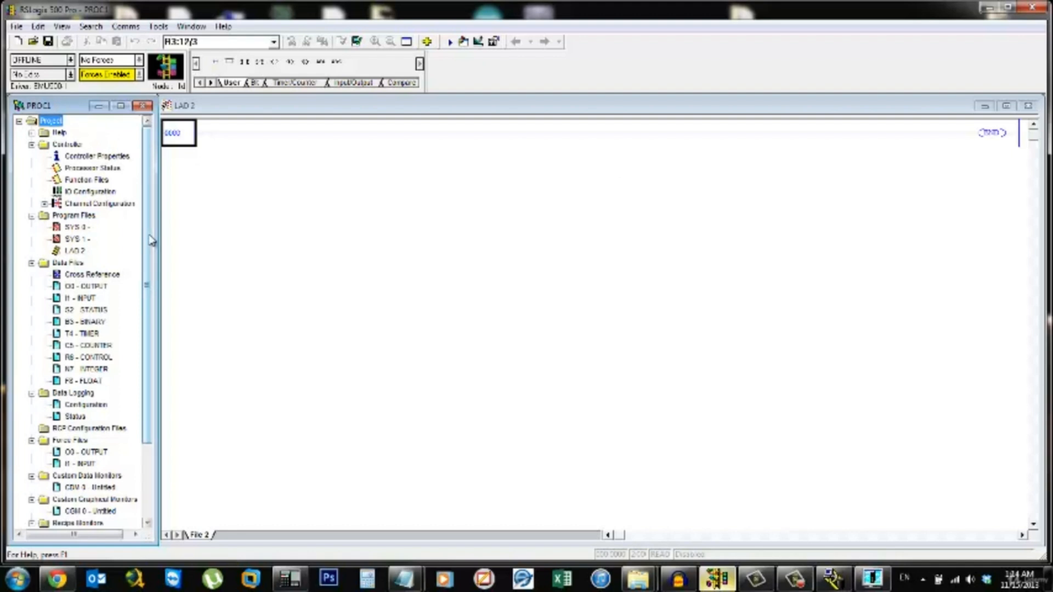
- Rename the LAD 2 program file as MAIN
{"action": "left_click", "coordinate": [81, 254]}
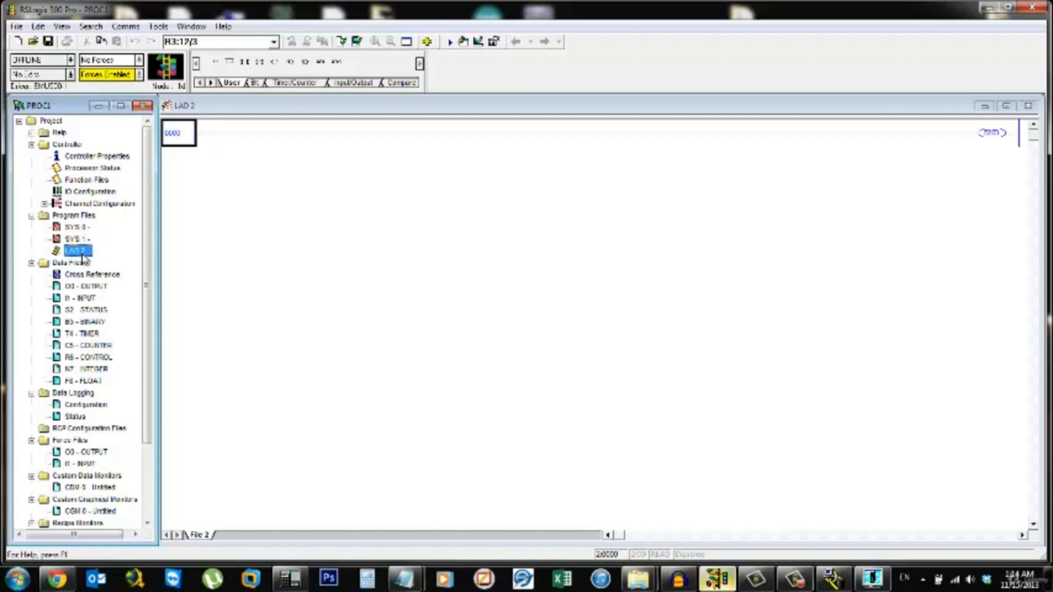
{"action": "right_click", "coordinate": [92, 255]}
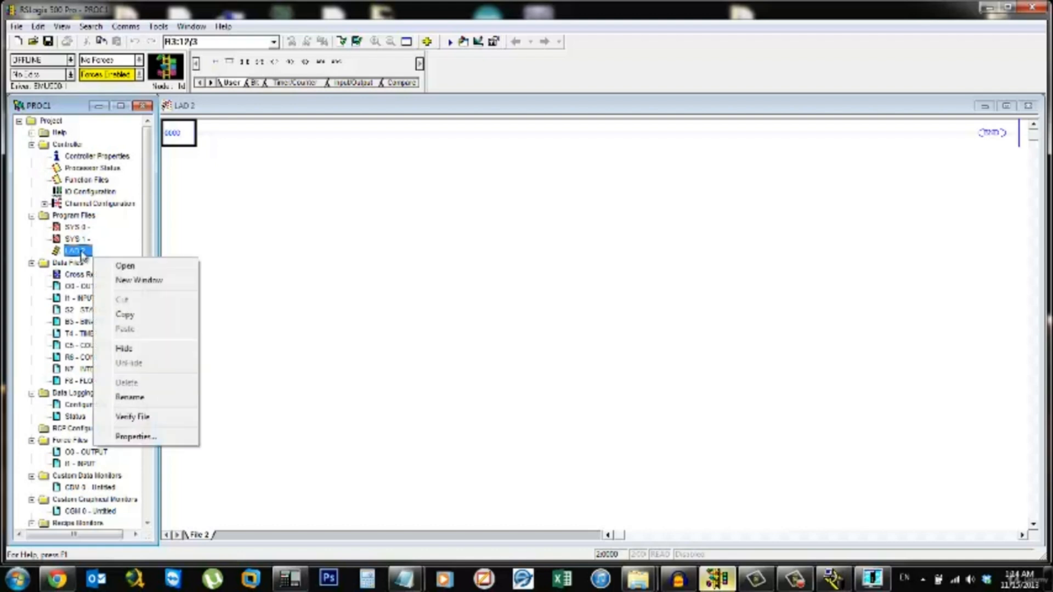
{"action": "left_click", "coordinate": [156, 395]}
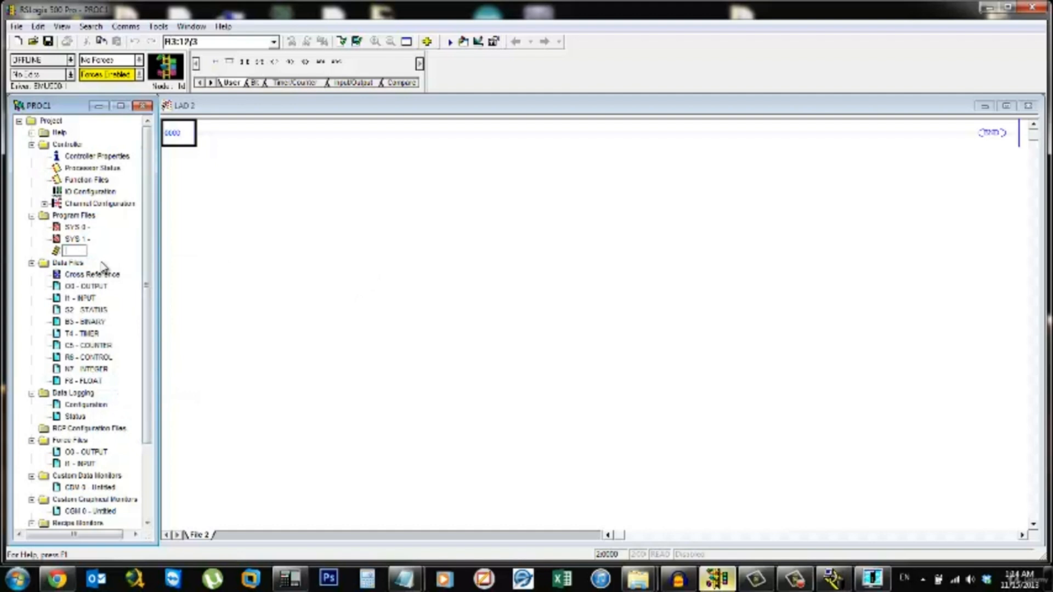
{"action": "type", "text": "MAIN"}
{"action": "key", "text": "Return"}
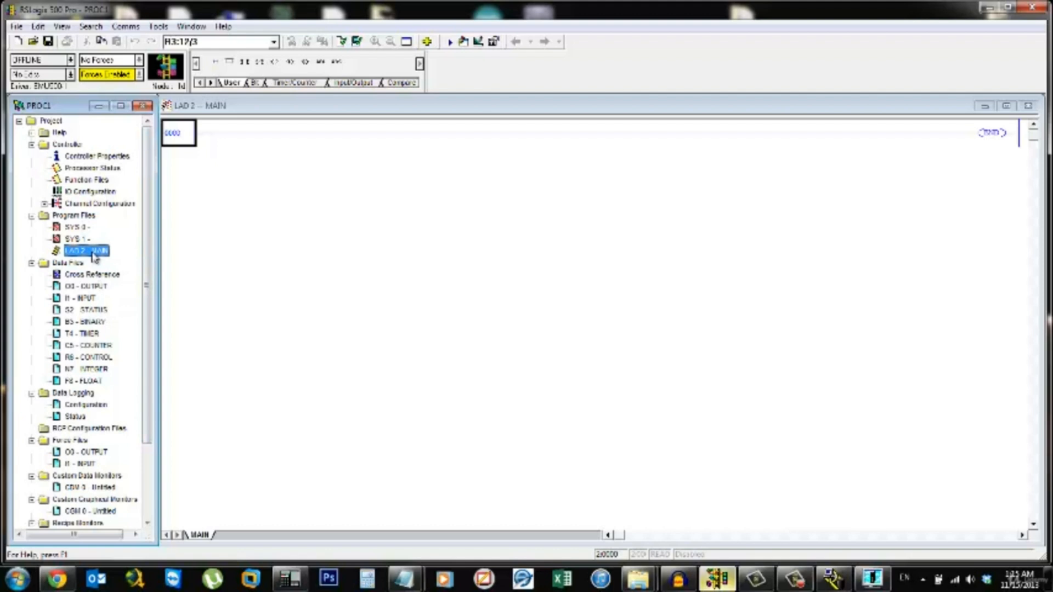
- Review the controller's general properties and its communication driver options, keeping the EMU500-1 driver
{"action": "left_click", "coordinate": [83, 157]}
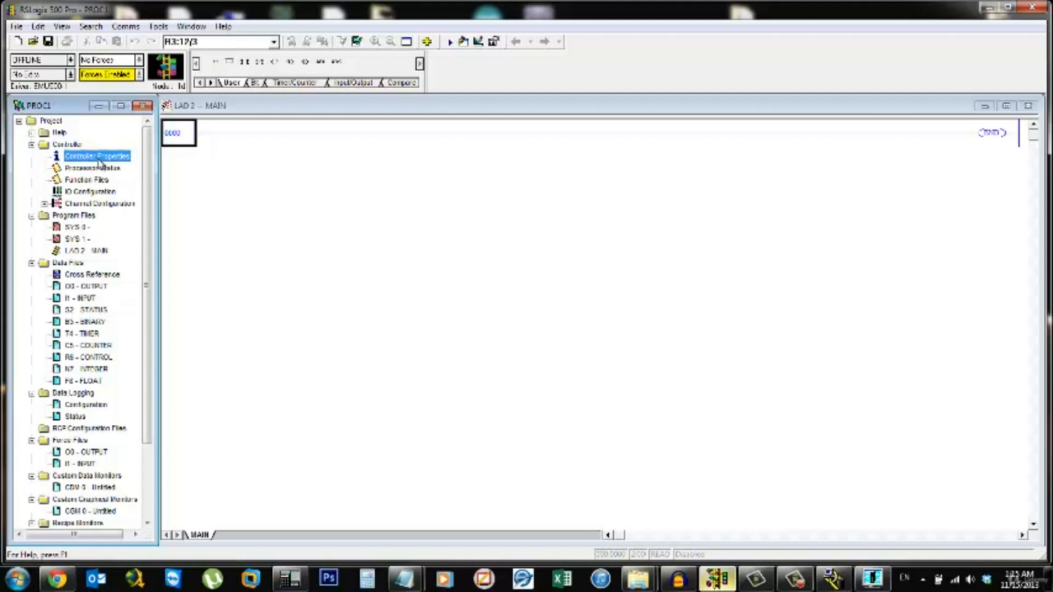
{"action": "double_click", "coordinate": [106, 159]}
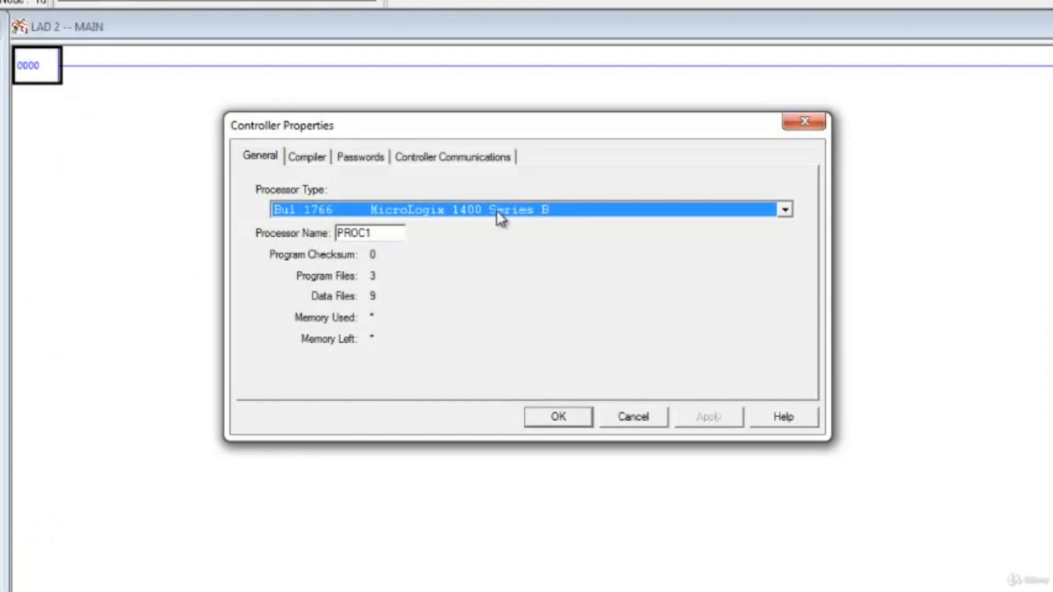
{"action": "left_click", "coordinate": [379, 240]}
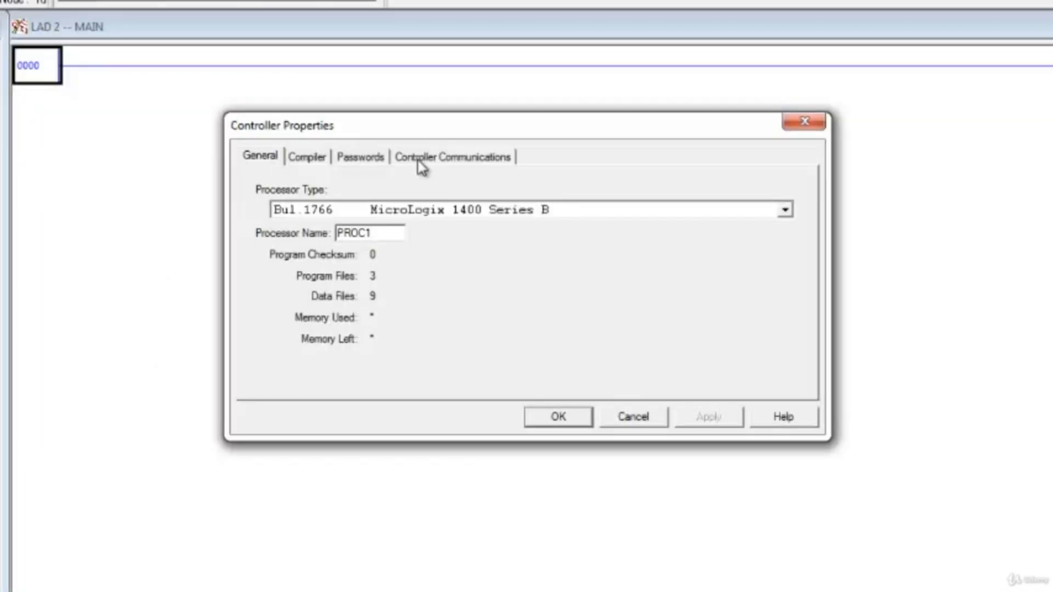
{"action": "left_click", "coordinate": [421, 162]}
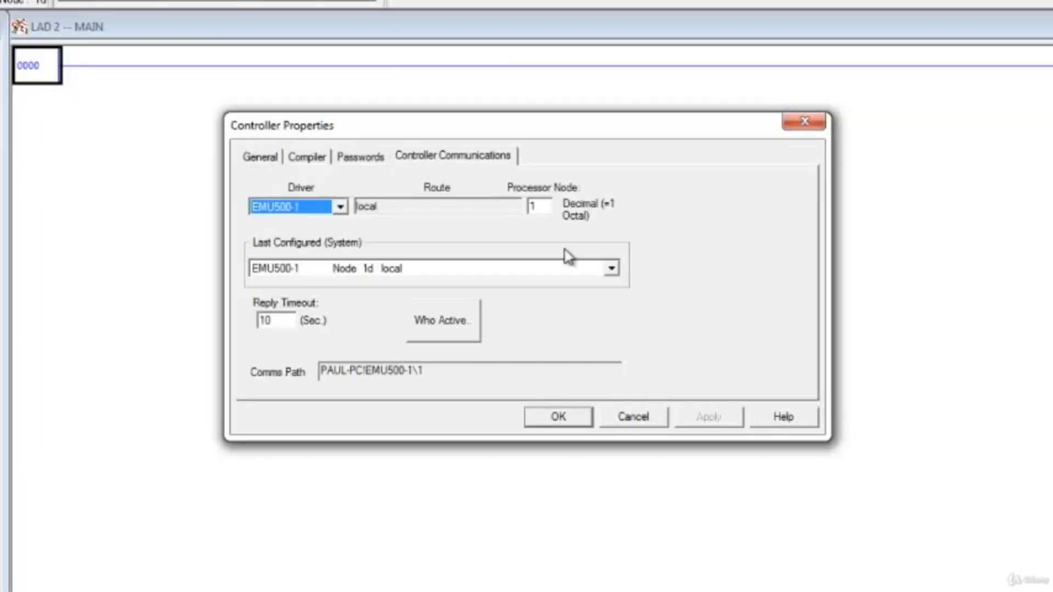
{"action": "left_click", "coordinate": [341, 208]}
{"action": "left_click", "coordinate": [341, 227]}
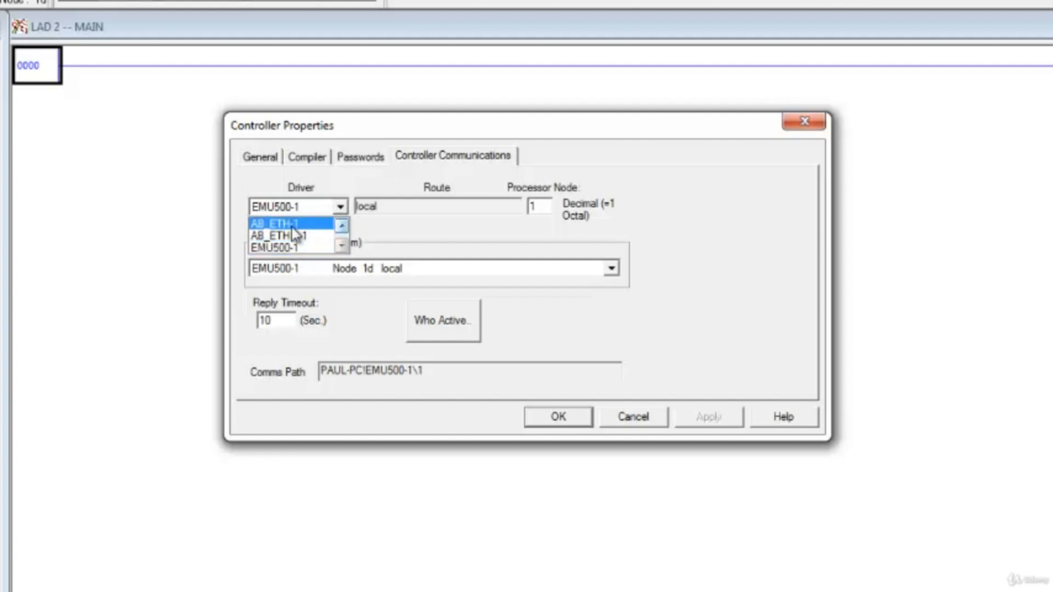
{"action": "left_click", "coordinate": [386, 236]}
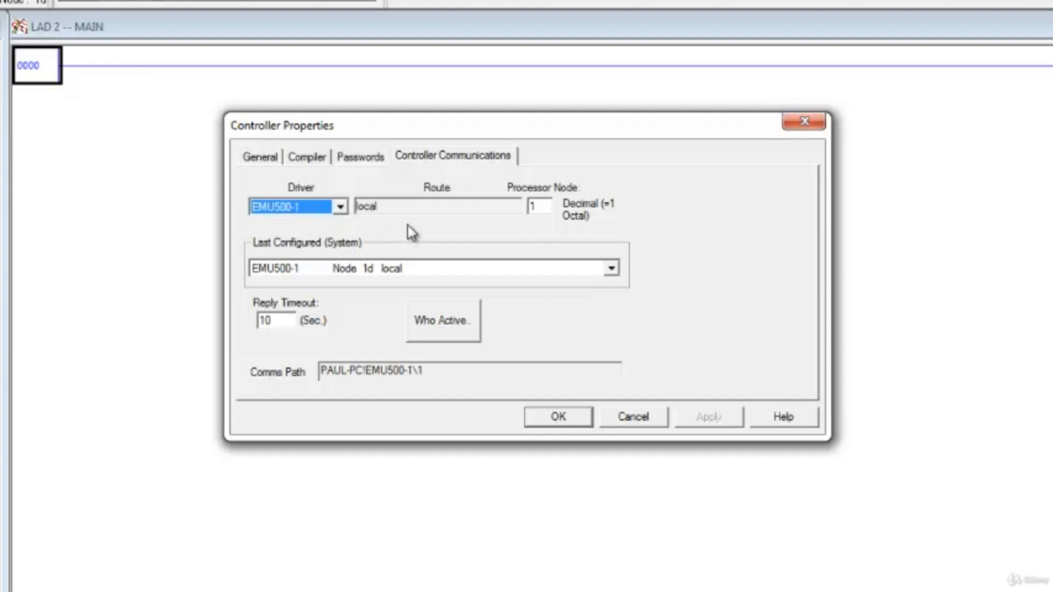
{"action": "left_click", "coordinate": [575, 424]}
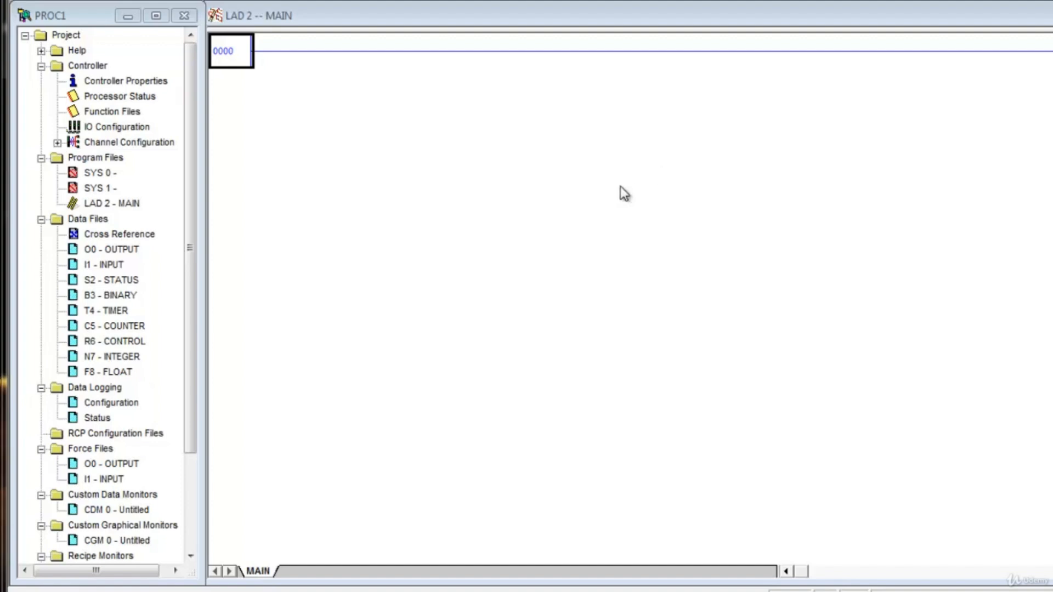
- Open the project's I/O configuration and bring up the settings of the Bul.1766 MicroLogix 1400 module in slot 0
{"action": "left_click", "coordinate": [115, 82]}
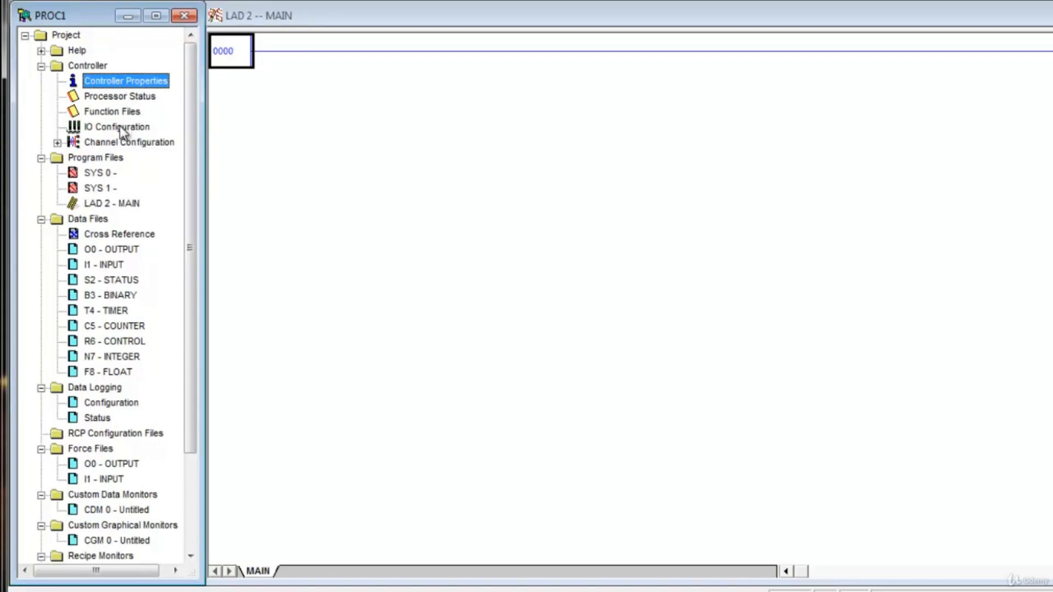
{"action": "left_click", "coordinate": [119, 127]}
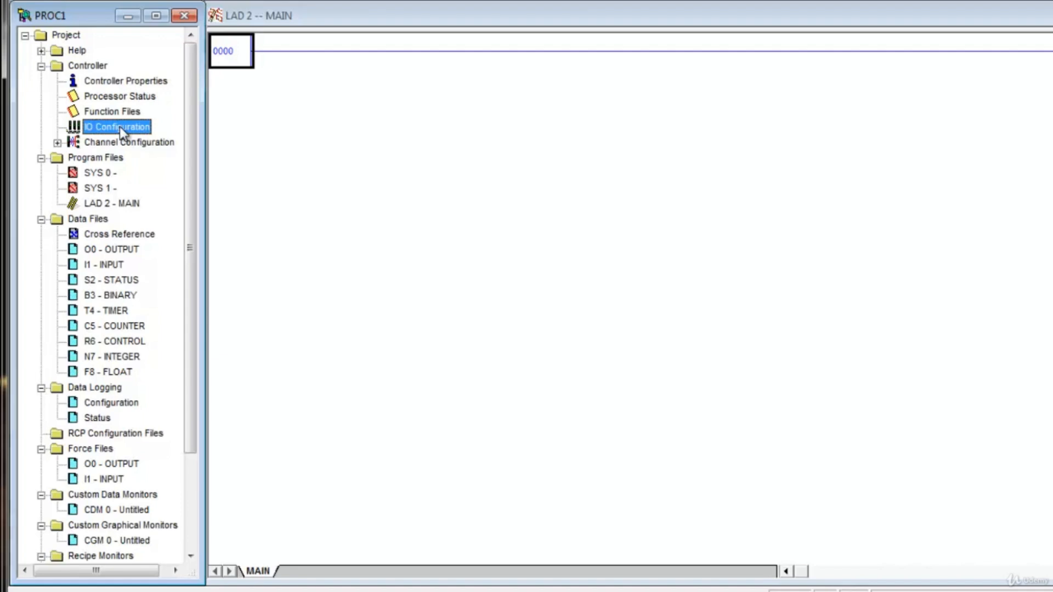
{"action": "double_click", "coordinate": [120, 126]}
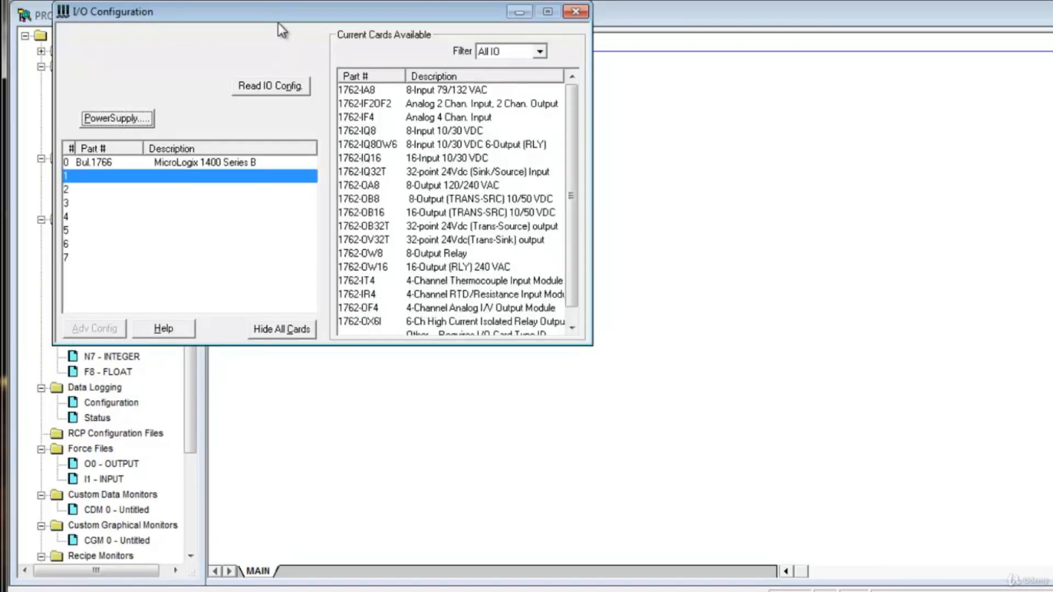
{"action": "left_click_drag", "start_coordinate": [278, 19], "coordinate": [577, 136]}
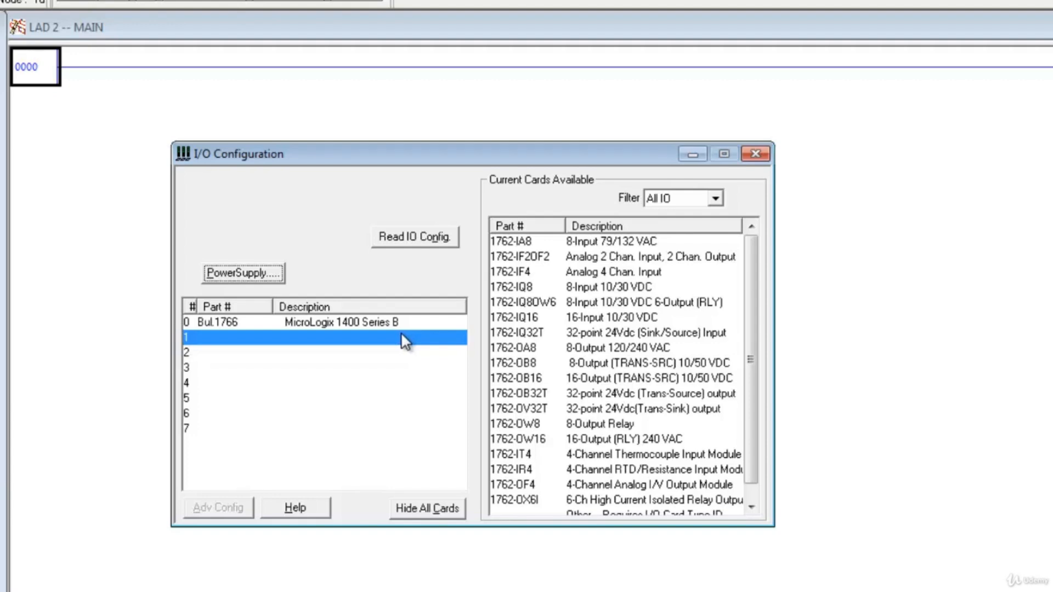
{"action": "left_click", "coordinate": [196, 369]}
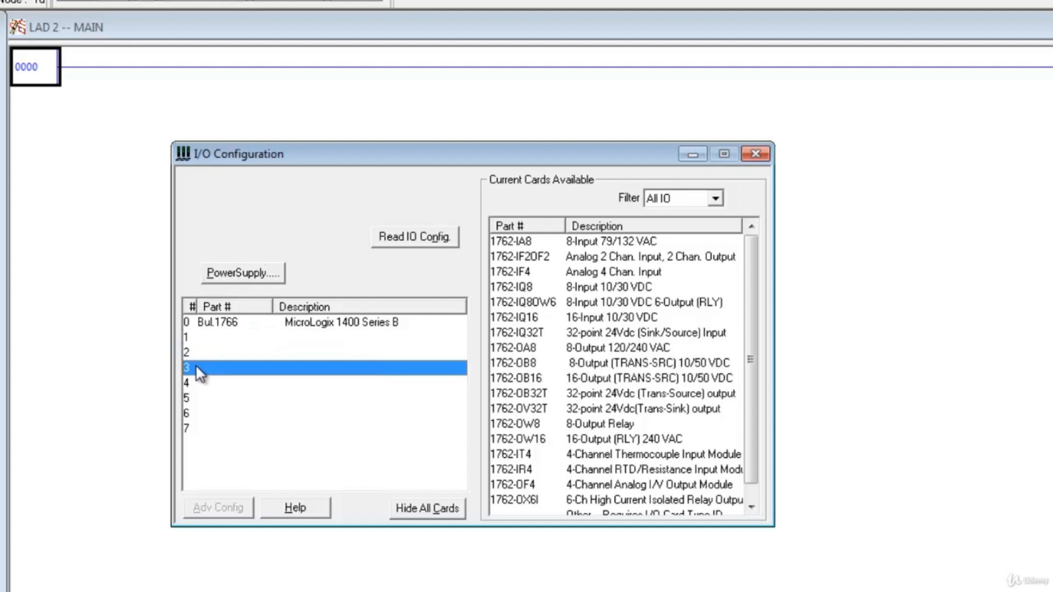
{"action": "left_click", "coordinate": [193, 325]}
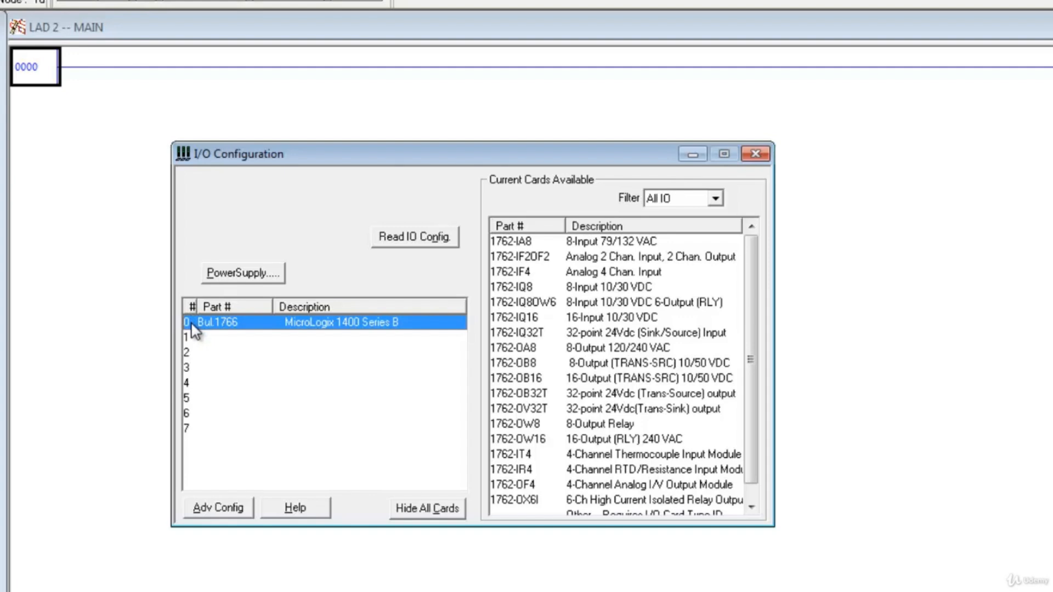
{"action": "double_click", "coordinate": [347, 327]}
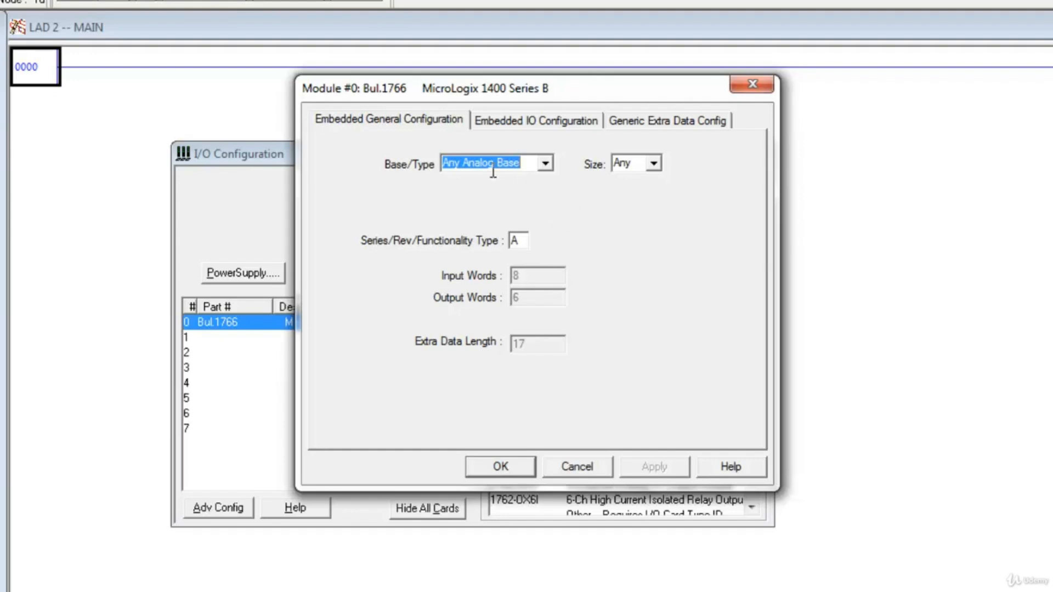
- Set the MicroLogix 1400 module's base type to BWAA Base and its size to 32 pt, and apply the change
{"action": "left_click", "coordinate": [546, 165]}
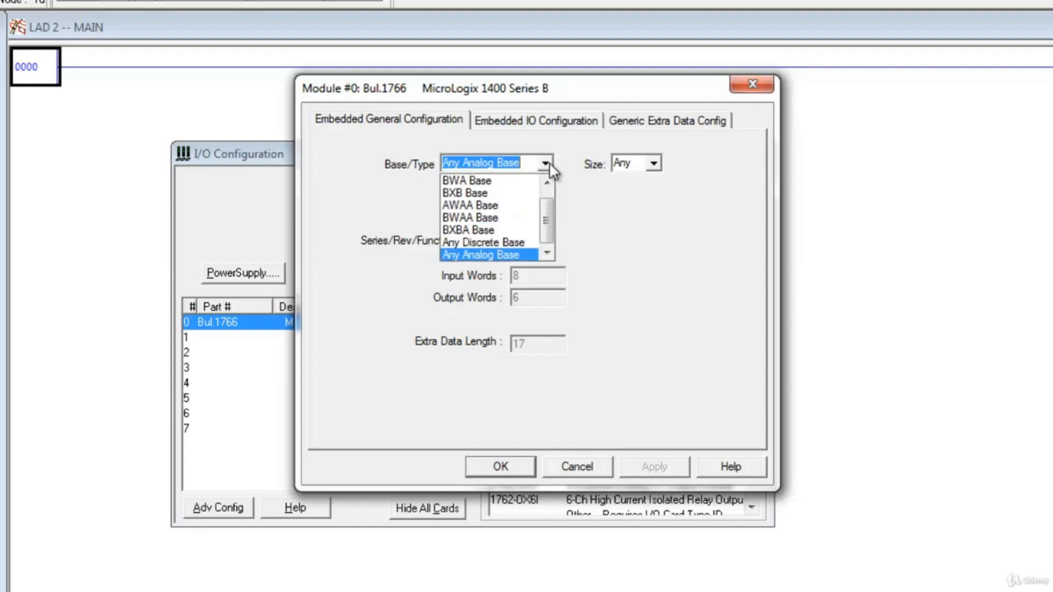
{"action": "left_click_drag", "start_coordinate": [548, 201], "coordinate": [550, 195]}
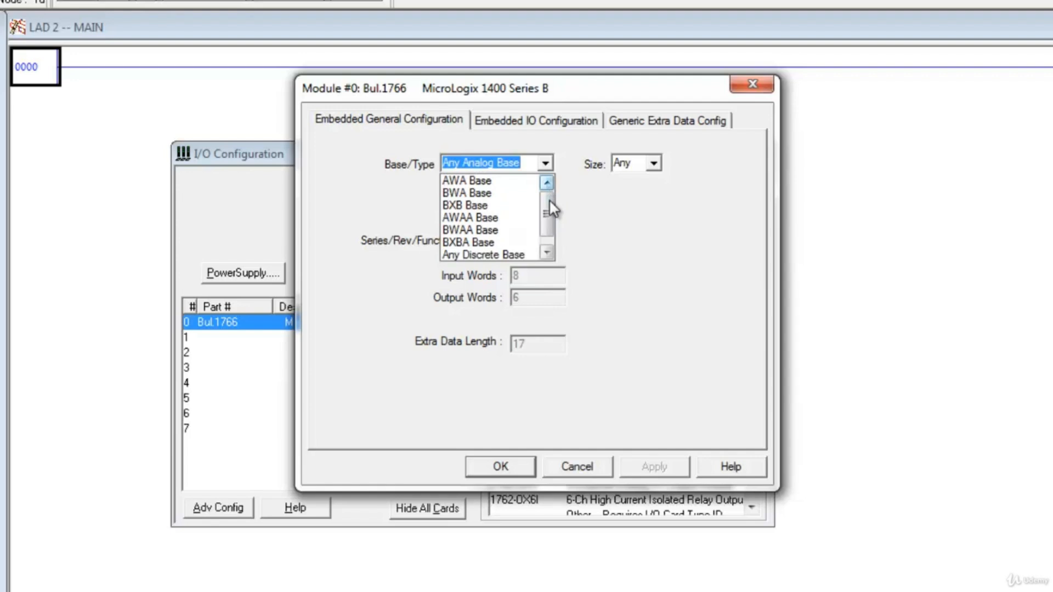
{"action": "left_click", "coordinate": [475, 235]}
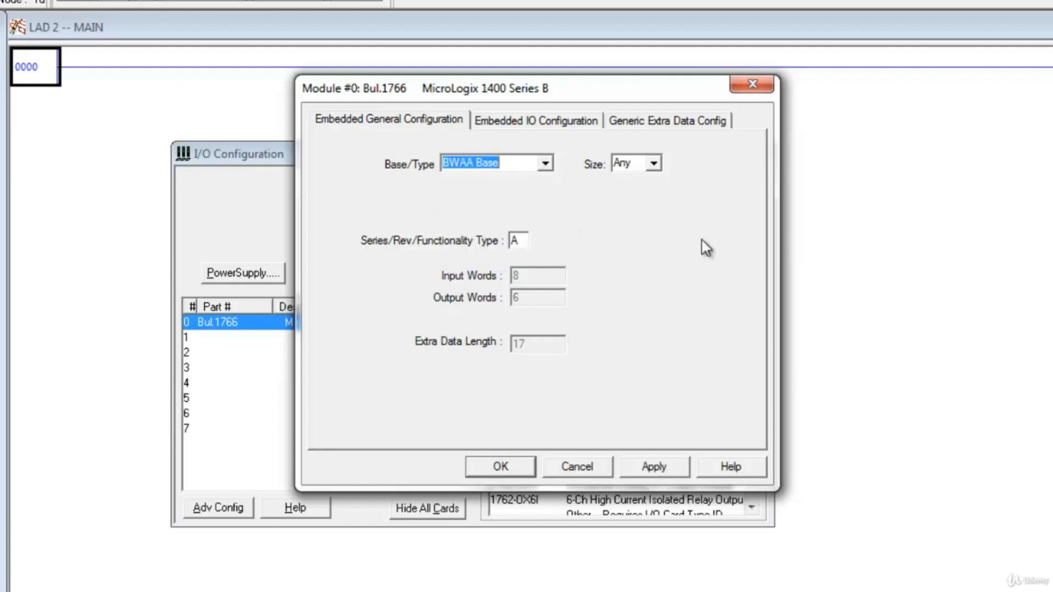
{"action": "left_click", "coordinate": [654, 164]}
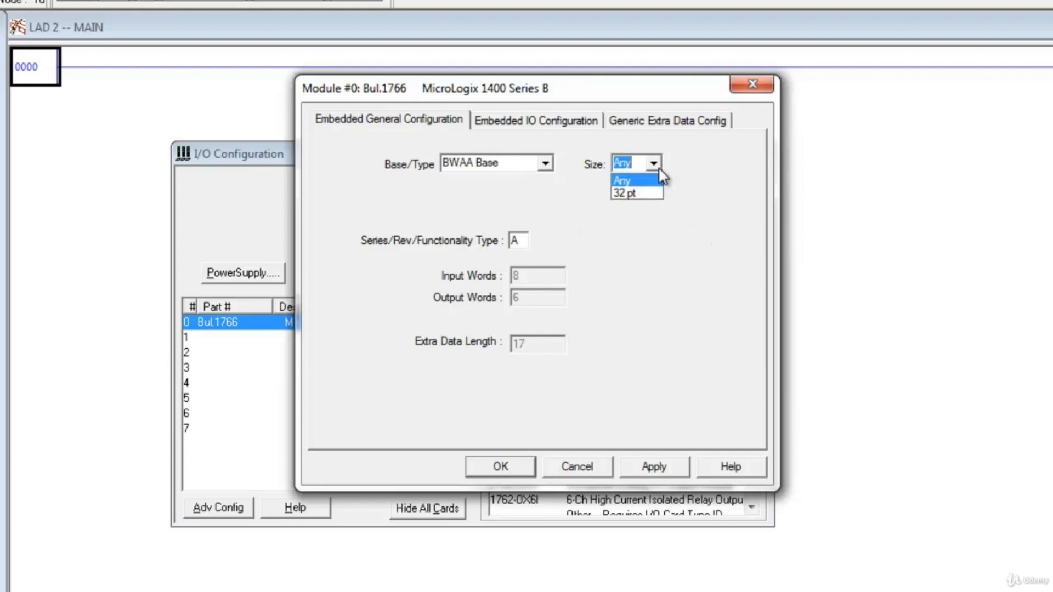
{"action": "left_click", "coordinate": [650, 194]}
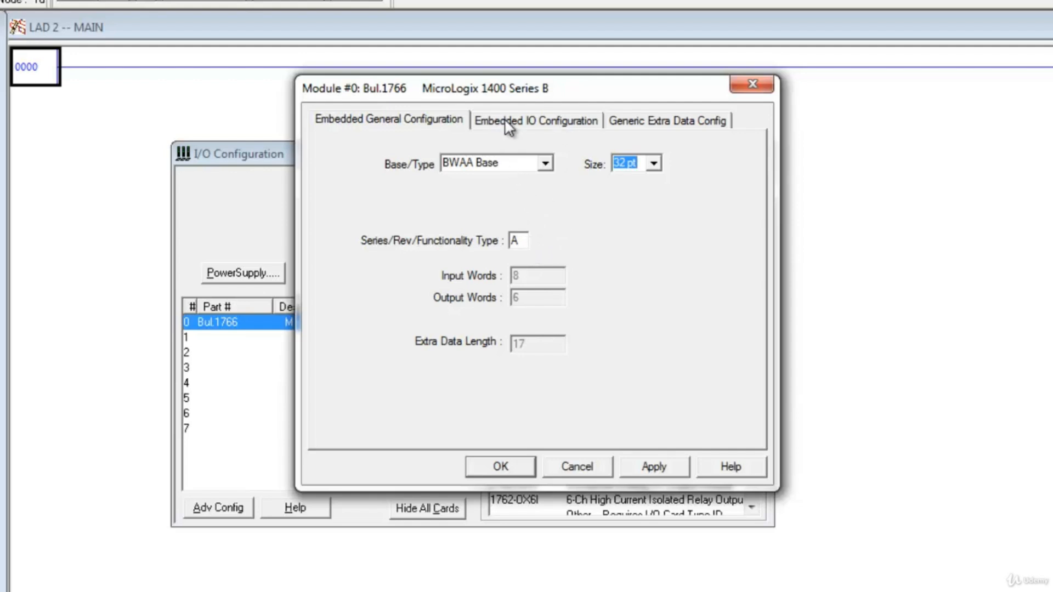
{"action": "left_click", "coordinate": [643, 467]}
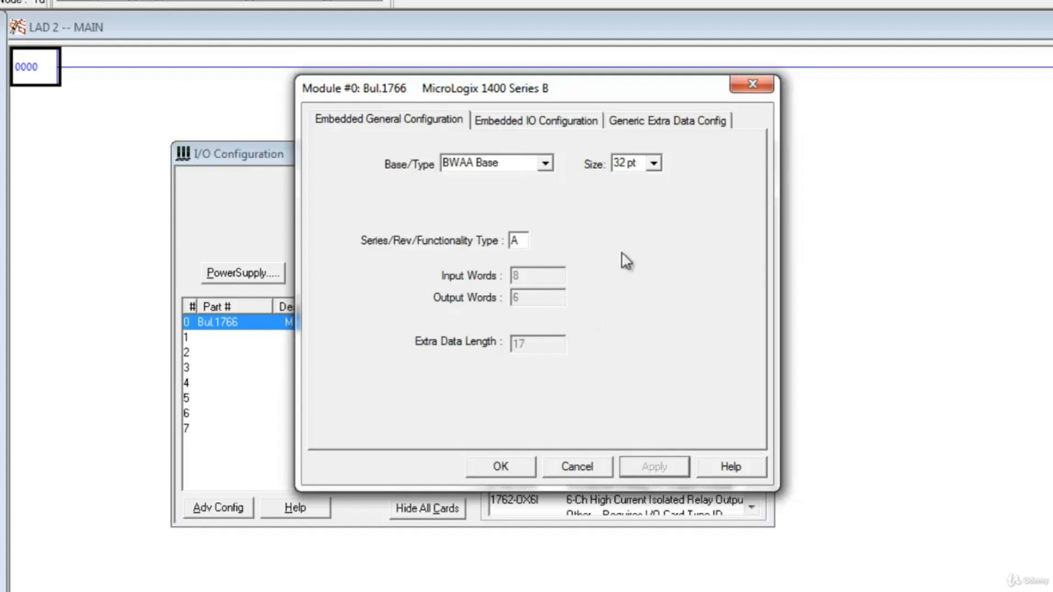
- Set the embedded I/O input filters for Inputs 0+1 and Inputs 2+3 to 1 mS
{"action": "left_click", "coordinate": [529, 122]}
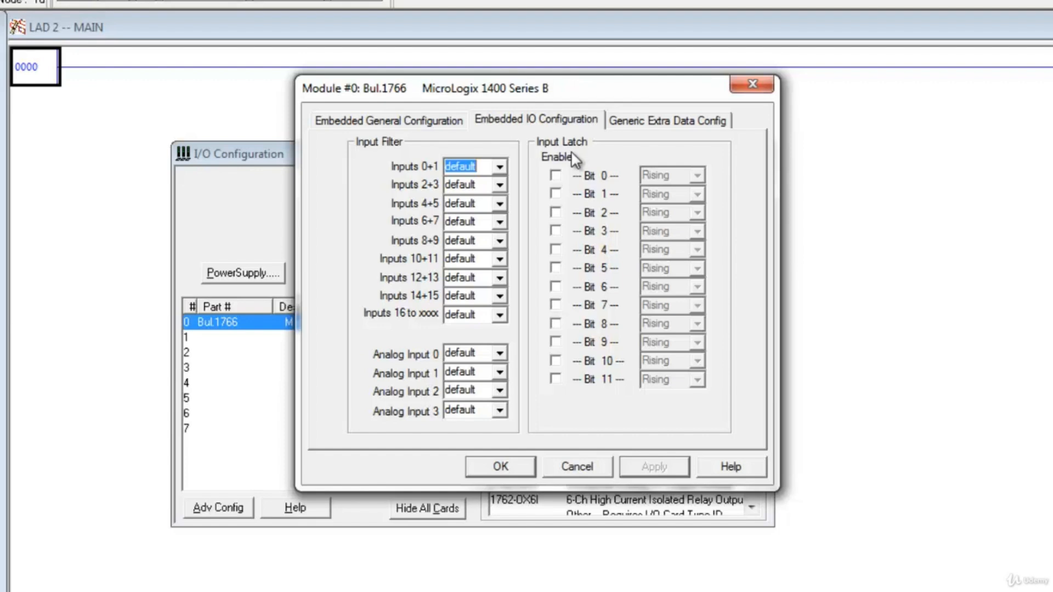
{"action": "left_click", "coordinate": [500, 166]}
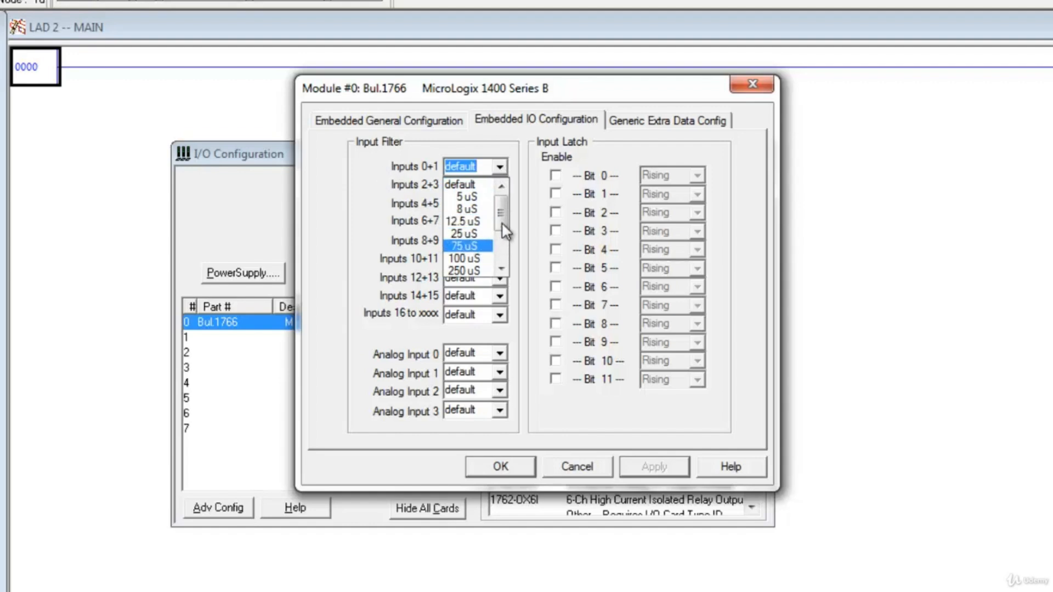
{"action": "left_click_drag", "start_coordinate": [503, 211], "coordinate": [501, 236]}
{"action": "left_click", "coordinate": [481, 236]}
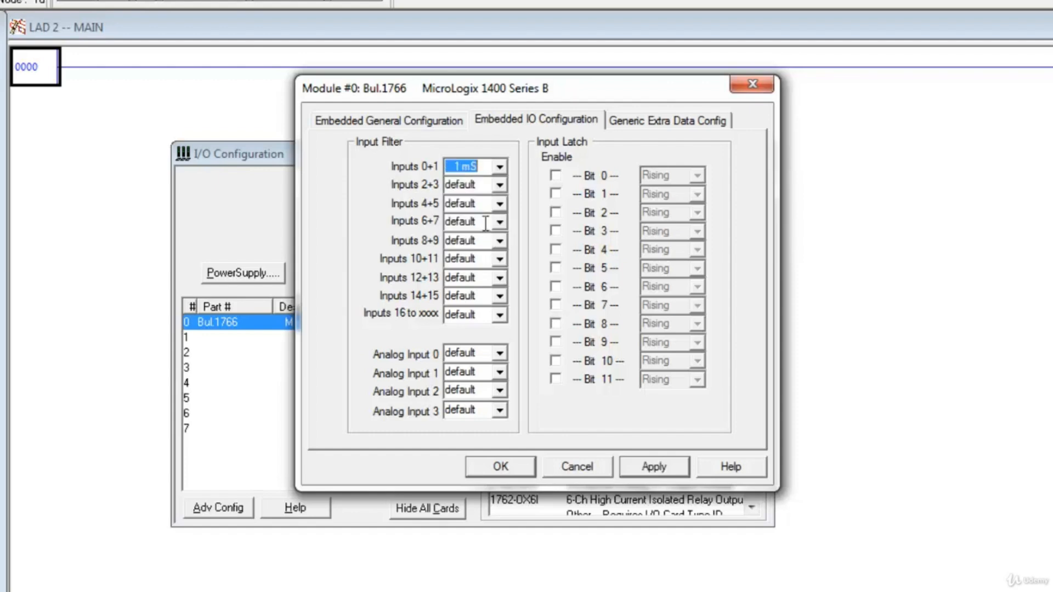
{"action": "left_click", "coordinate": [501, 186]}
{"action": "left_click", "coordinate": [503, 186]}
{"action": "left_click_drag", "start_coordinate": [503, 230], "coordinate": [503, 239]}
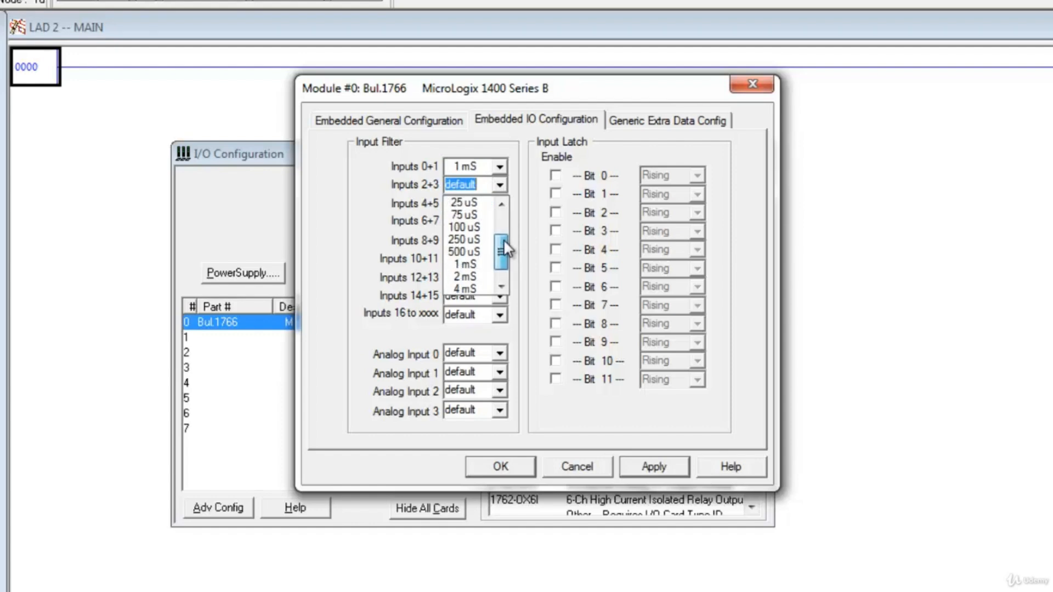
{"action": "left_click", "coordinate": [477, 261]}
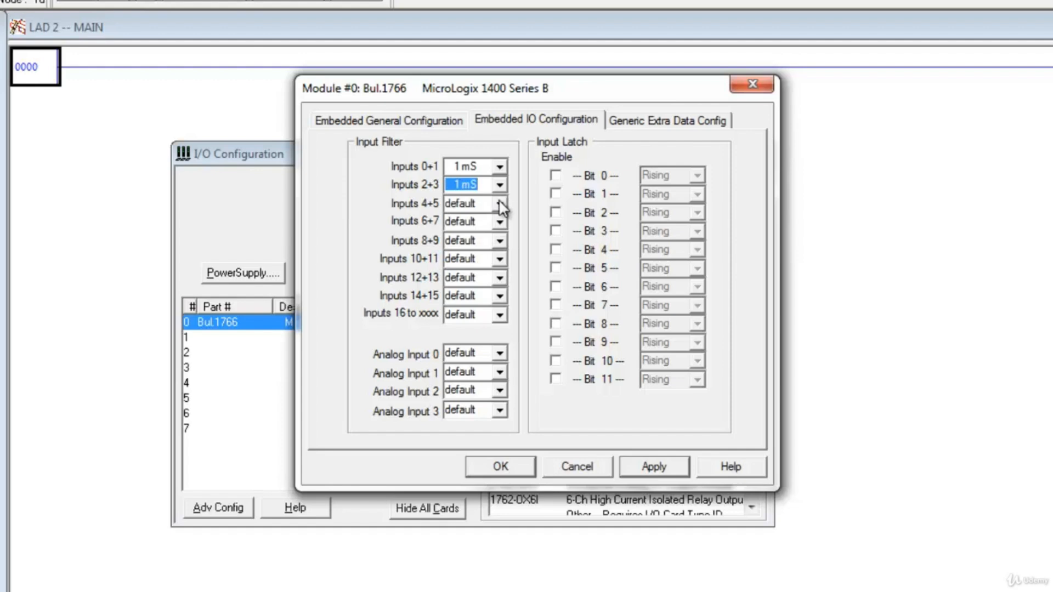
- Set the filters for Analog Input 0 and Analog Input 1 to 60 Hz, and save the embedded module's configuration
{"action": "left_click", "coordinate": [500, 356]}
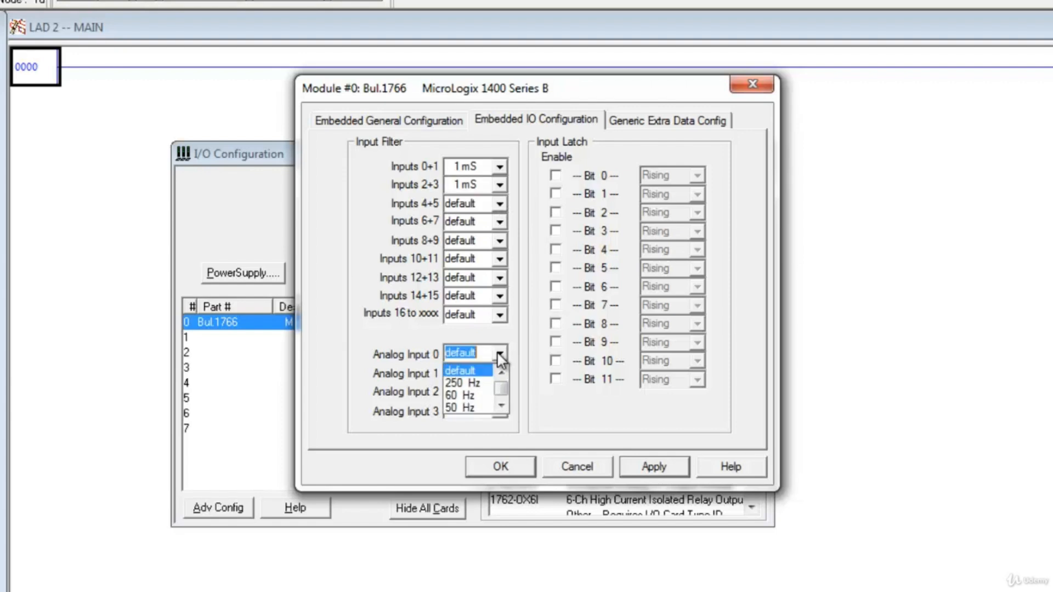
{"action": "mouse_move", "coordinate": [498, 386]}
{"action": "left_mouse_down"}
{"action": "mouse_move", "coordinate": [500, 396]}
{"action": "mouse_move", "coordinate": [498, 387]}
{"action": "left_mouse_up"}
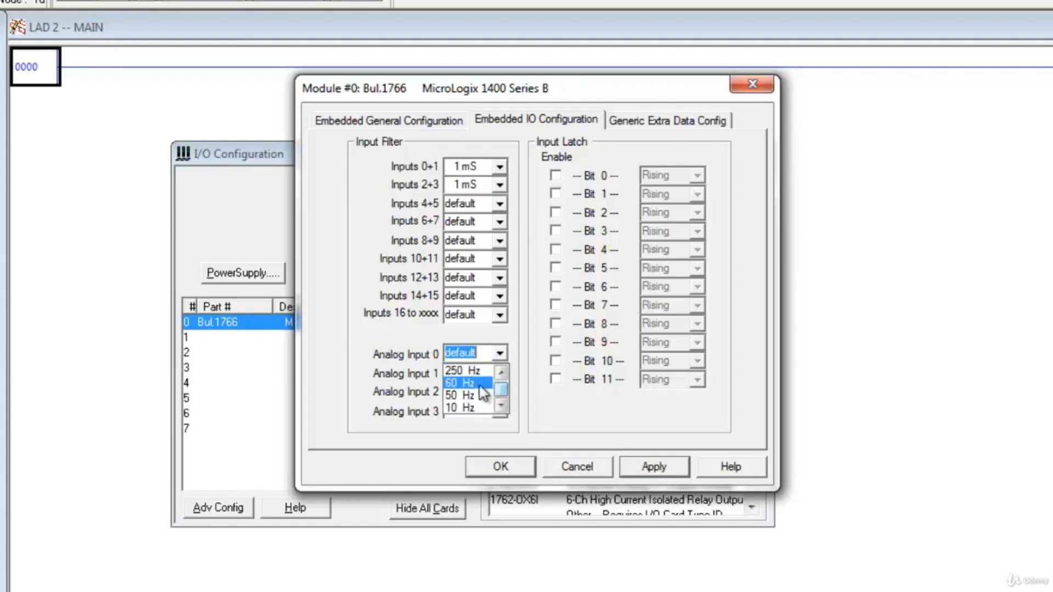
{"action": "left_click", "coordinate": [476, 384]}
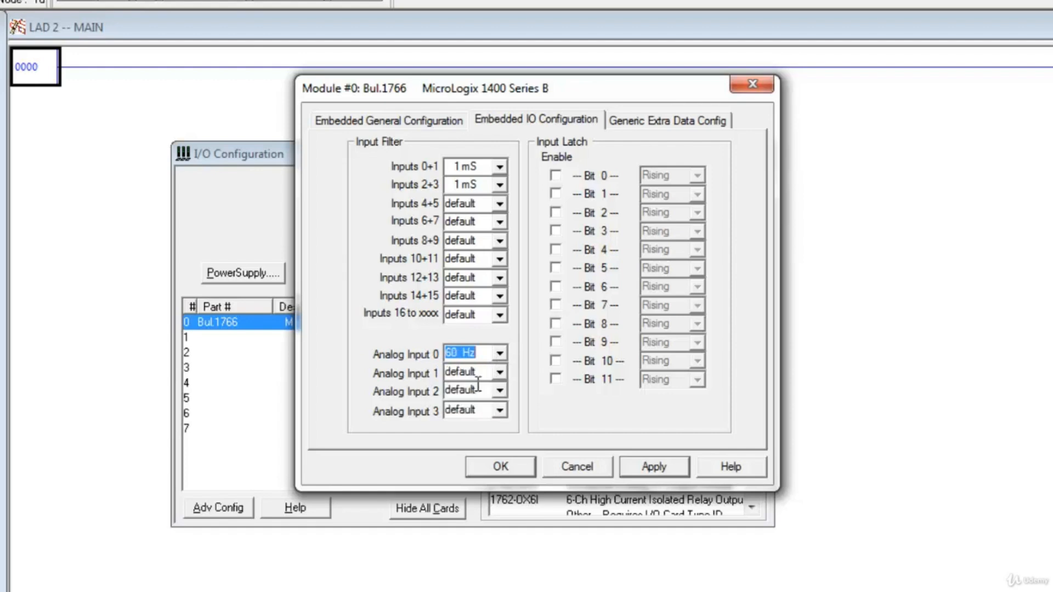
{"action": "left_click", "coordinate": [500, 373]}
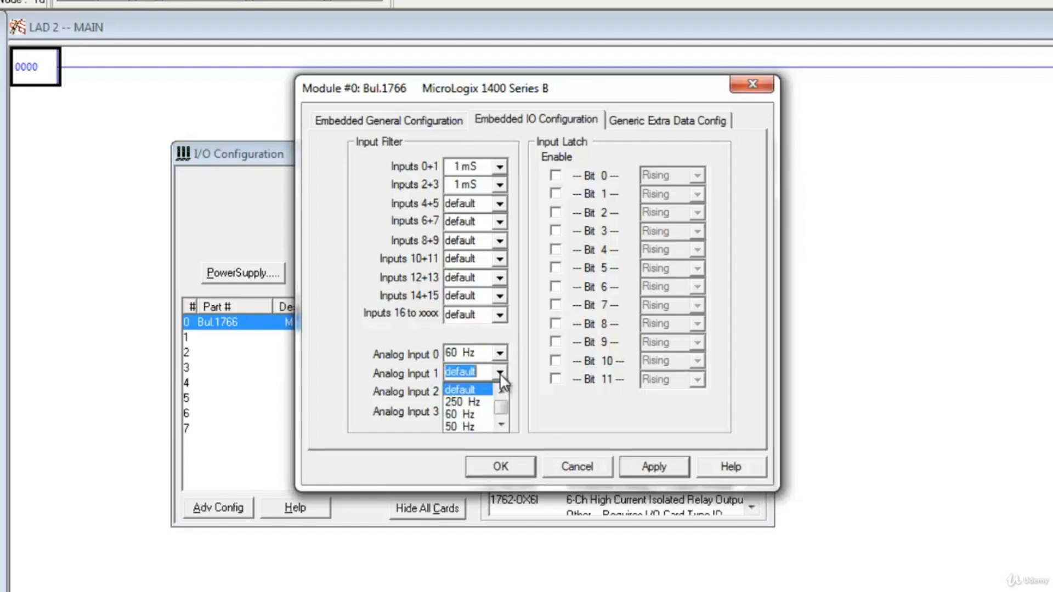
{"action": "left_click", "coordinate": [485, 415]}
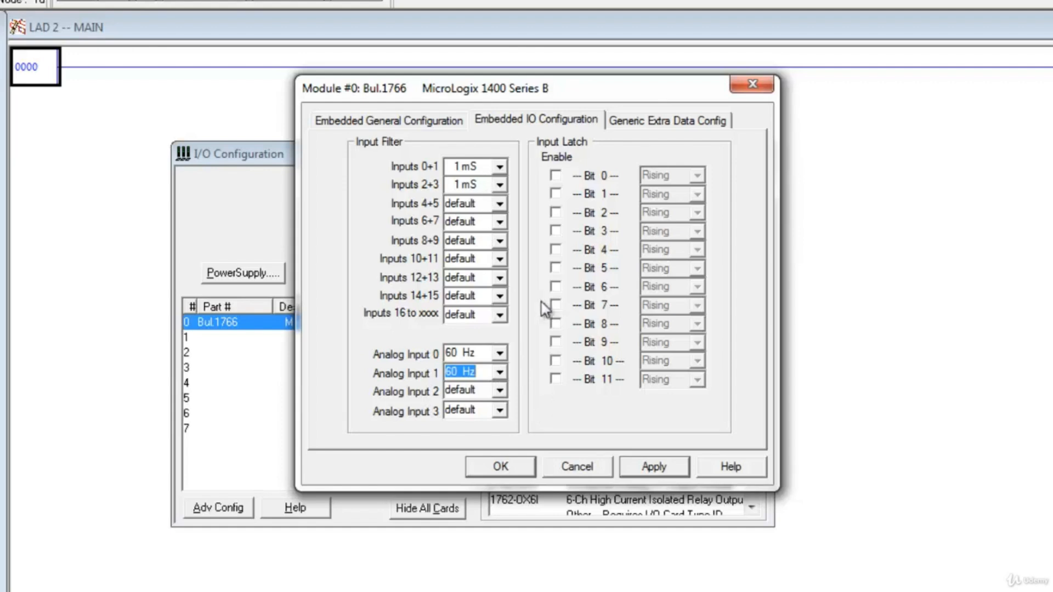
{"action": "left_click", "coordinate": [653, 466]}
{"action": "left_click", "coordinate": [500, 466]}
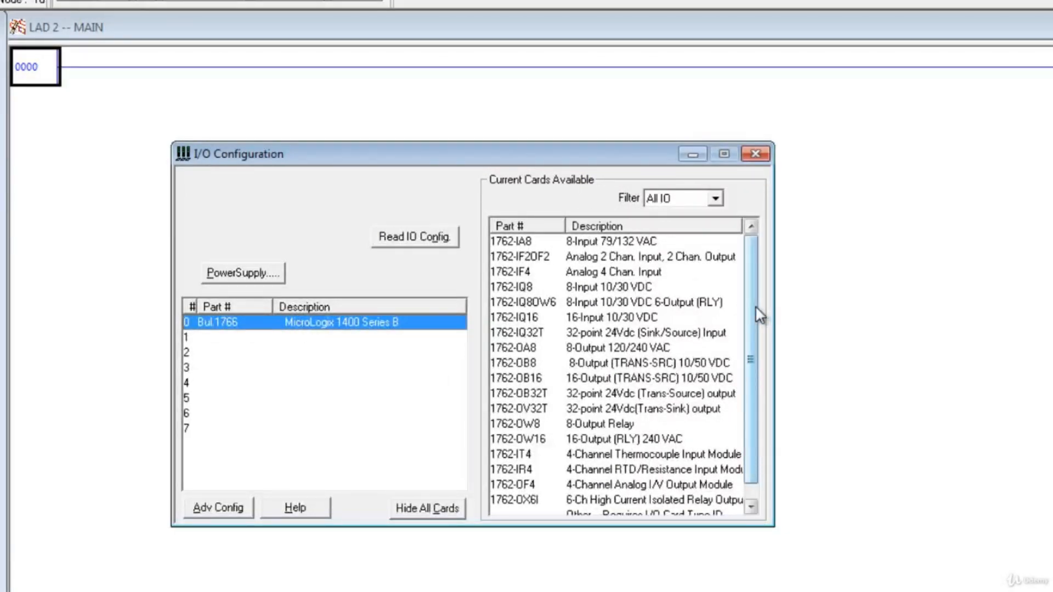
- Look through the available expansion cards and add the 1762-IF4 Analog 4 Chan. Input card to slot 1
{"action": "mouse_move", "coordinate": [756, 305]}
{"action": "left_mouse_down"}
{"action": "mouse_move", "coordinate": [755, 323]}
{"action": "mouse_move", "coordinate": [754, 296]}
{"action": "left_mouse_up"}
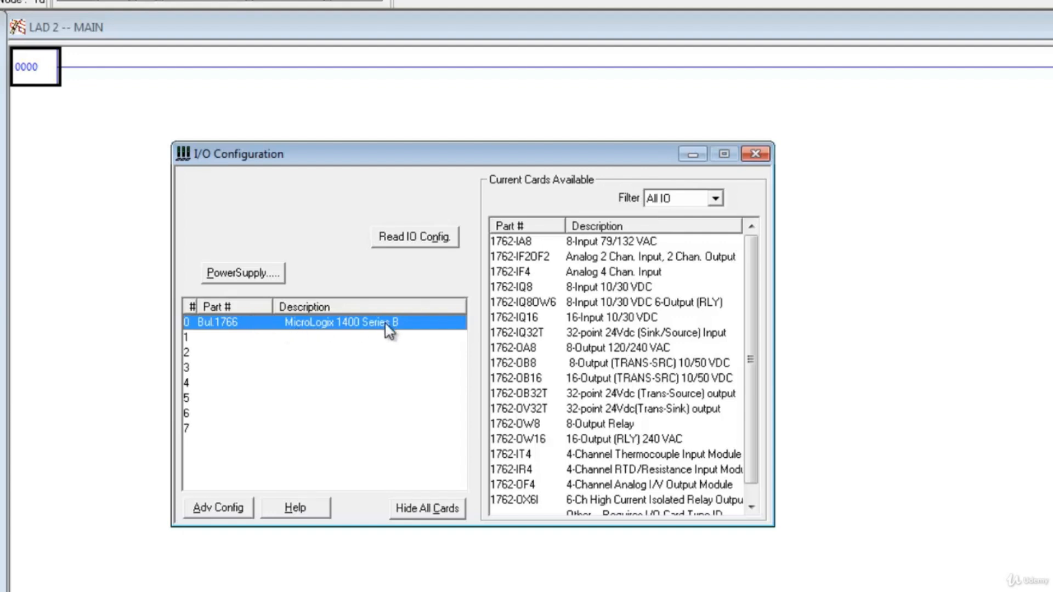
{"action": "scroll", "coordinate": [754, 303], "scroll_direction": "down", "scroll_amount": 1}
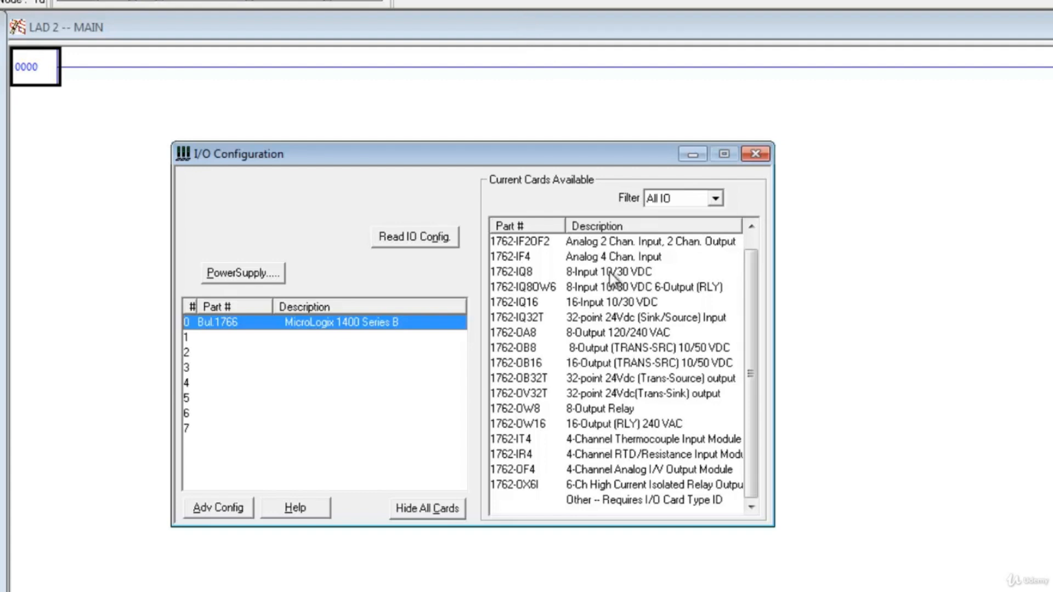
{"action": "left_click", "coordinate": [673, 307]}
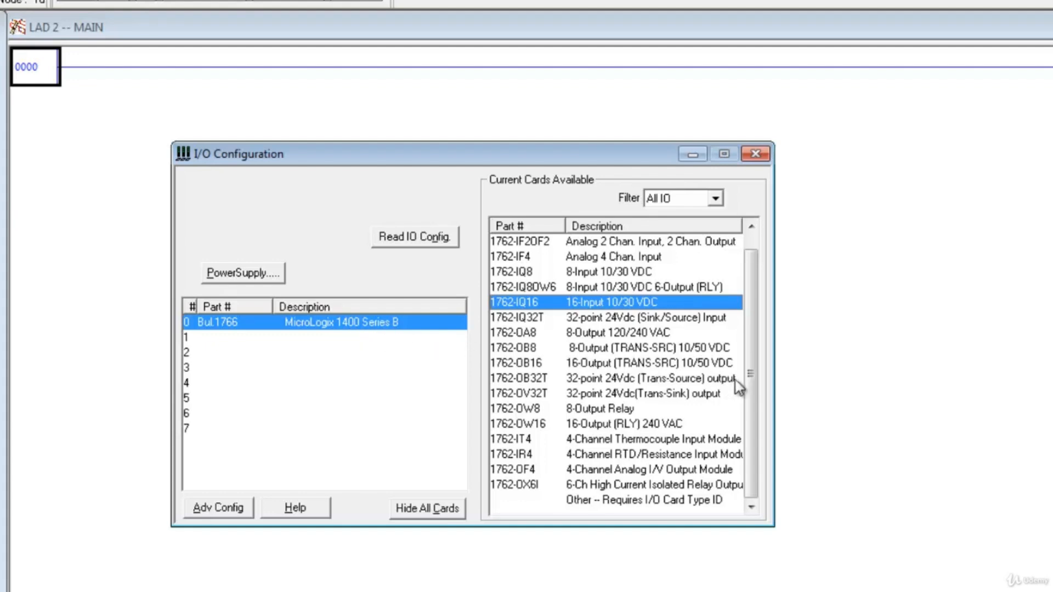
{"action": "scroll", "coordinate": [746, 366], "scroll_direction": "up", "scroll_amount": 1}
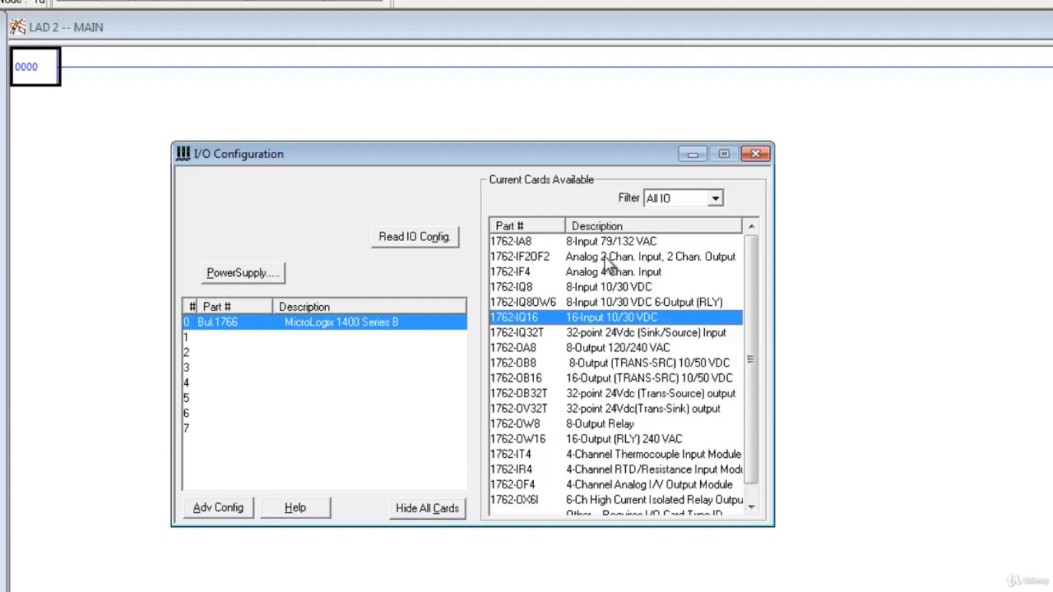
{"action": "left_click", "coordinate": [572, 274]}
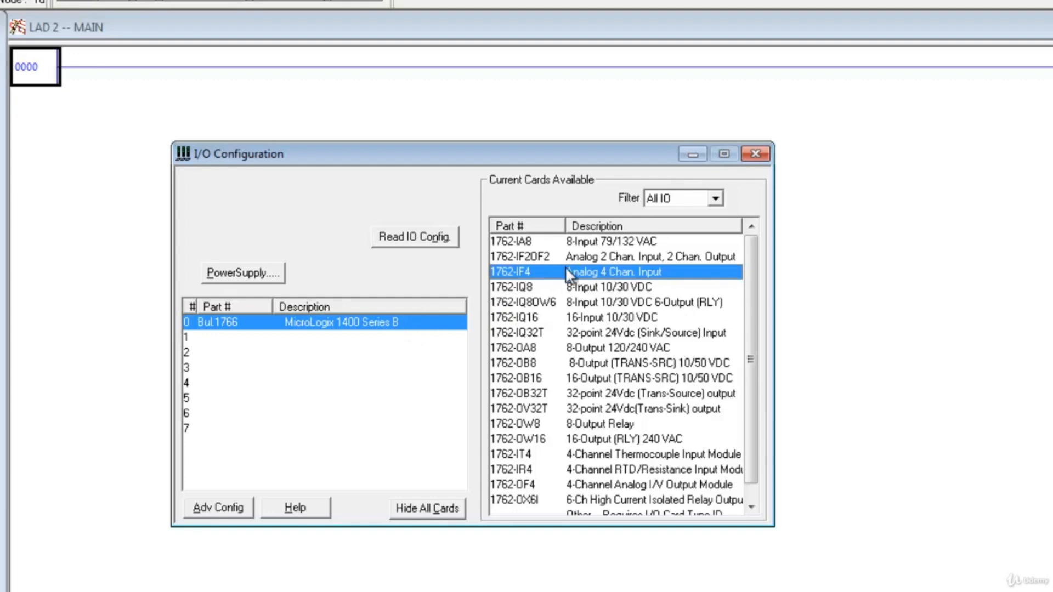
{"action": "left_click_drag", "start_coordinate": [566, 269], "coordinate": [320, 370]}
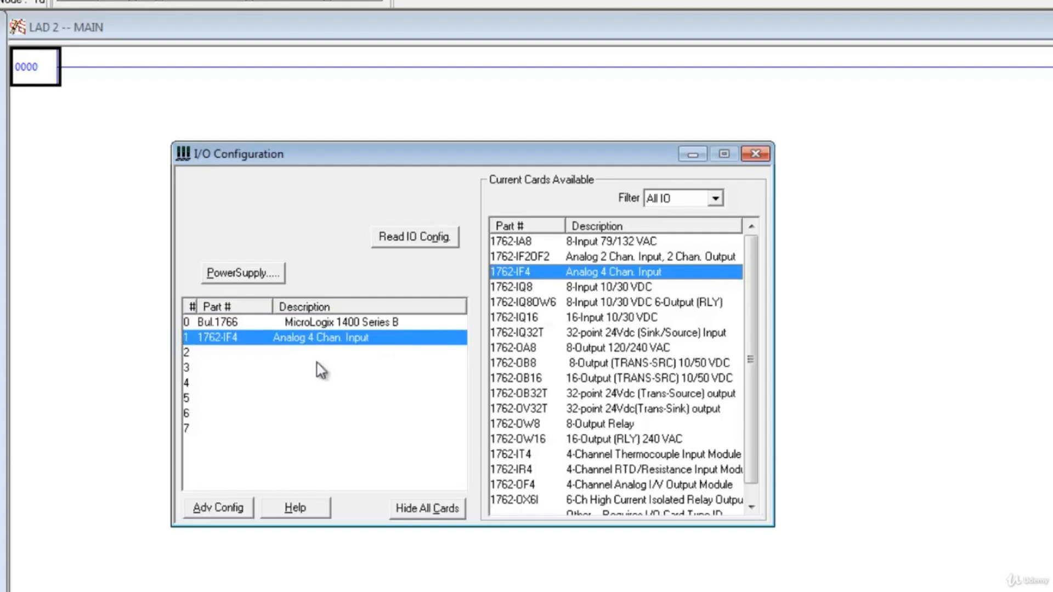
- In the 1762-IF4 module's analog input configuration, set Channel 0's filter to 60 Hz, 450 ms update and its input range to 4 to 20 mA
{"action": "double_click", "coordinate": [292, 339]}
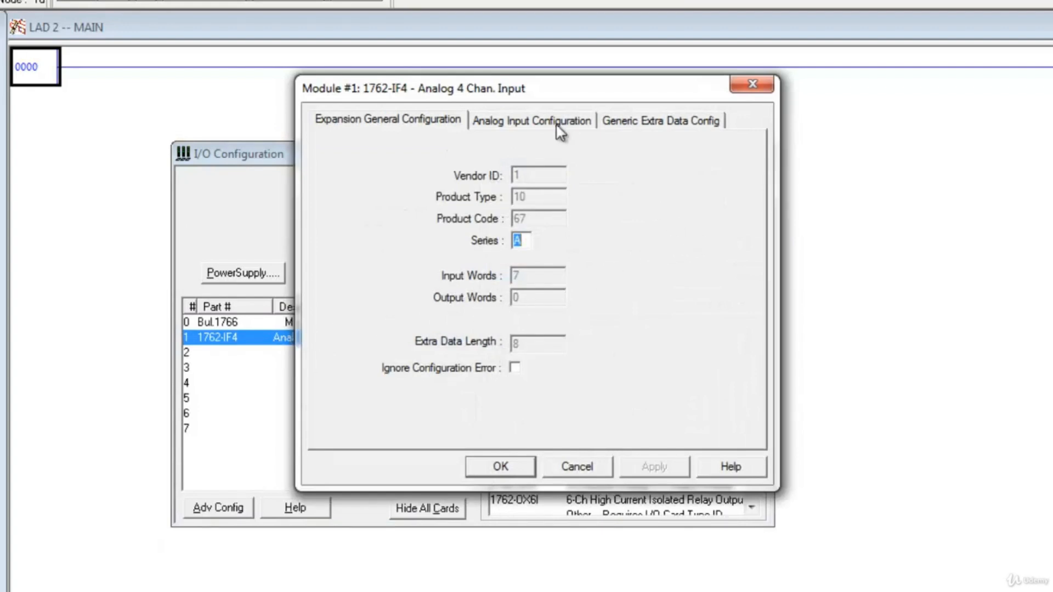
{"action": "left_click", "coordinate": [531, 123]}
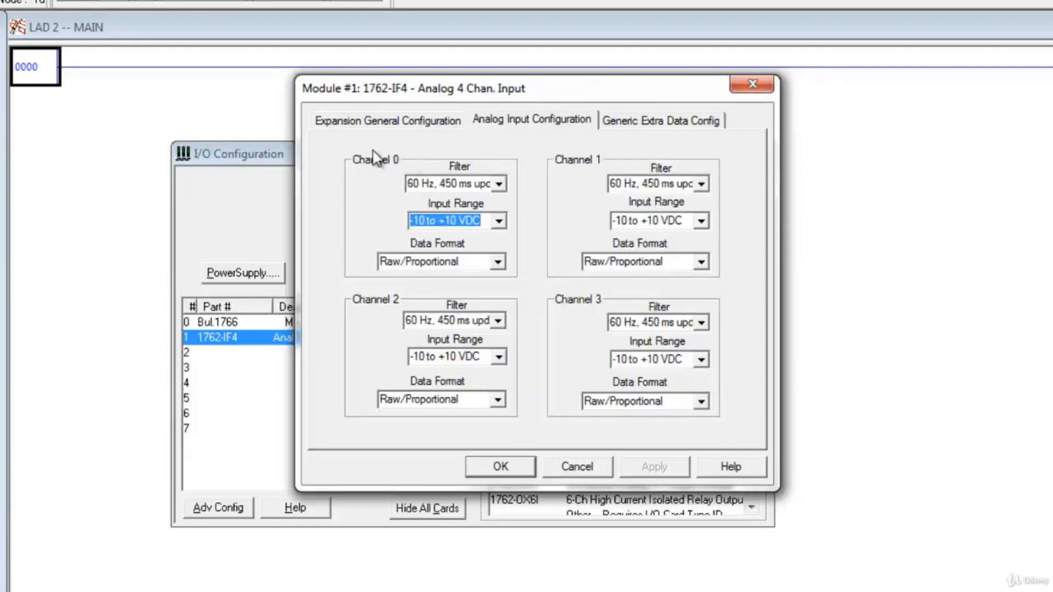
{"action": "left_click_drag", "start_coordinate": [368, 98], "coordinate": [541, 121]}
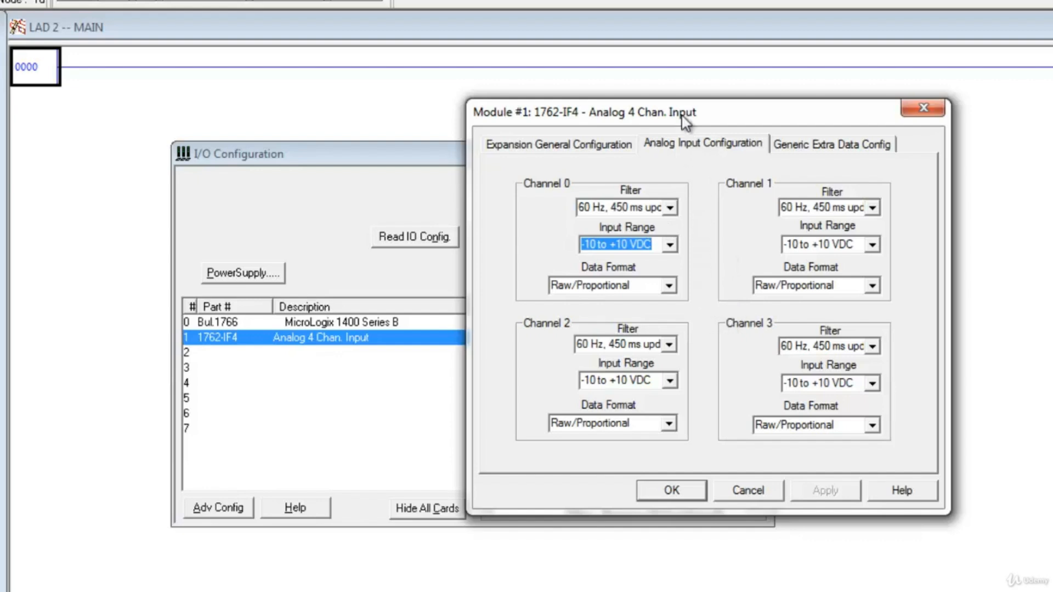
{"action": "left_click_drag", "start_coordinate": [675, 108], "coordinate": [552, 137]}
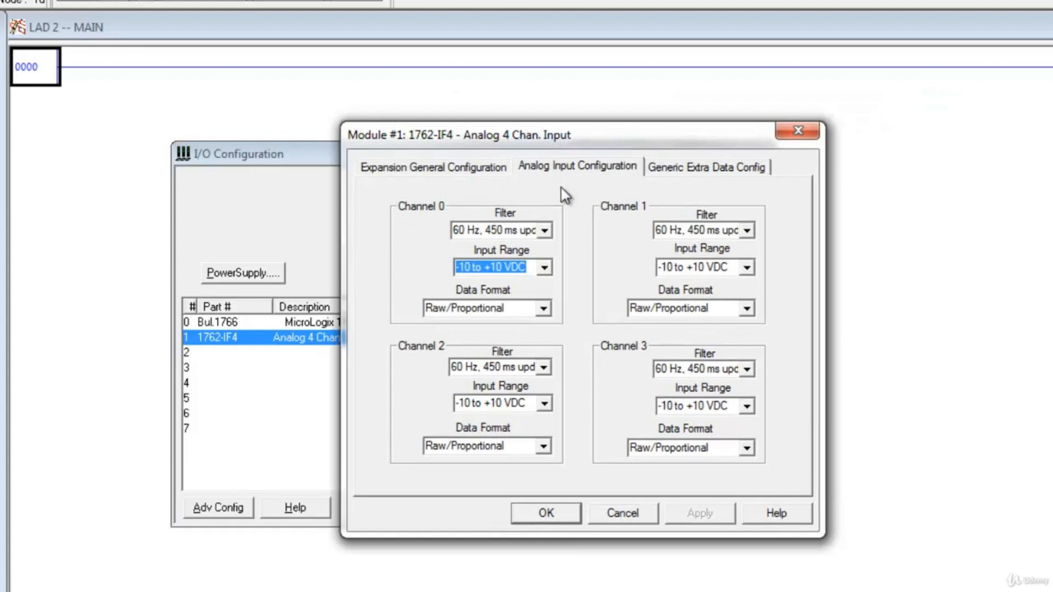
{"action": "left_click", "coordinate": [547, 230]}
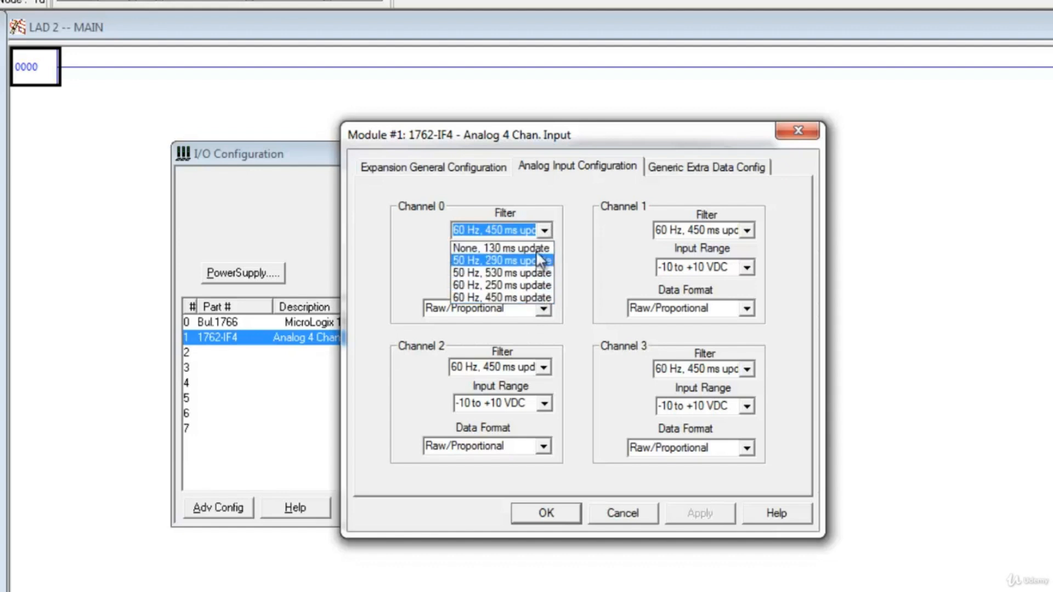
{"action": "left_click", "coordinate": [526, 296]}
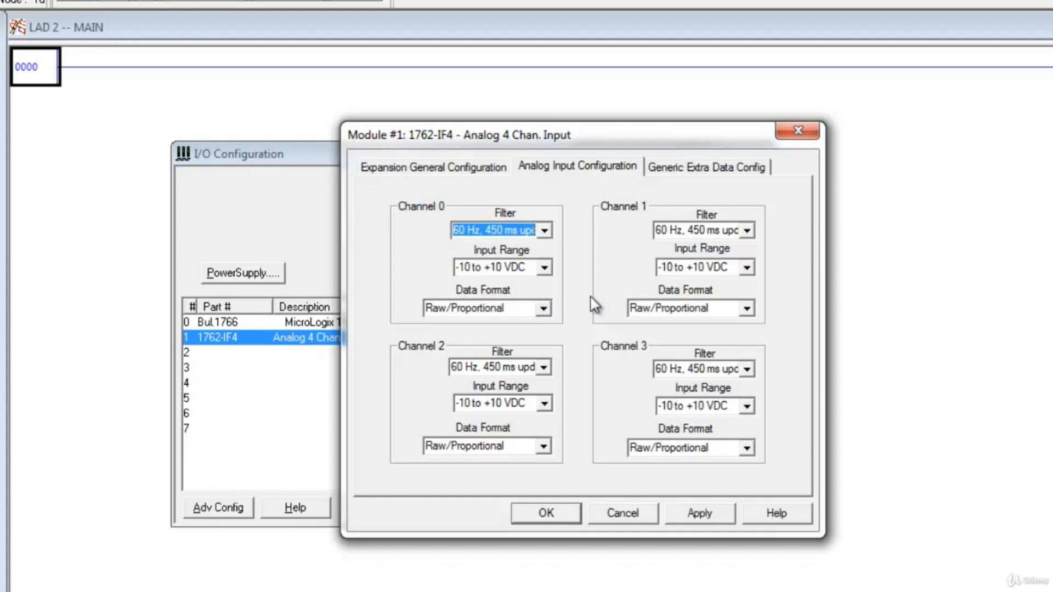
{"action": "left_click", "coordinate": [546, 268]}
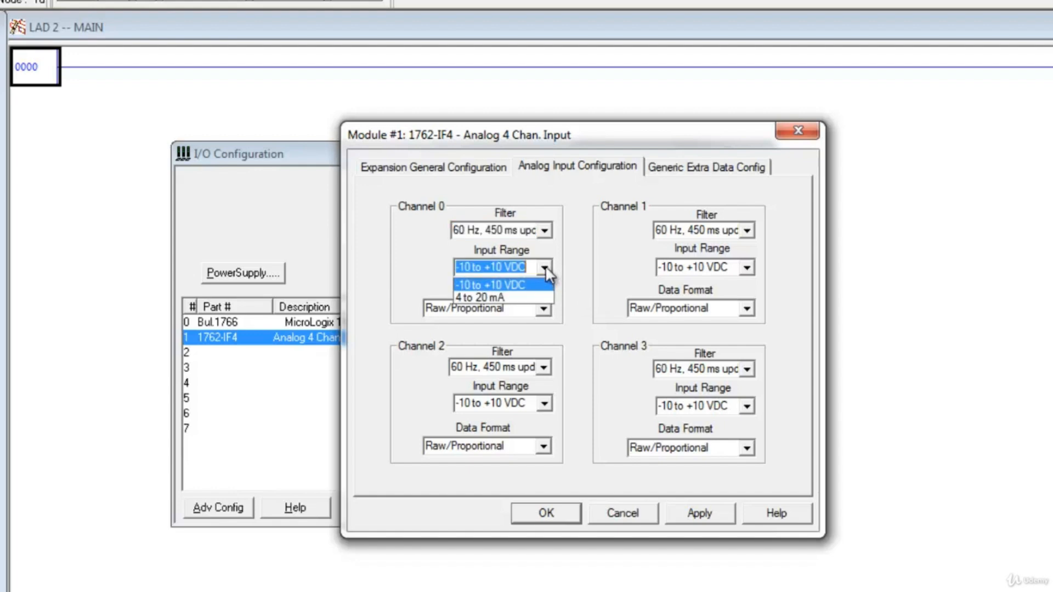
{"action": "left_click", "coordinate": [538, 297]}
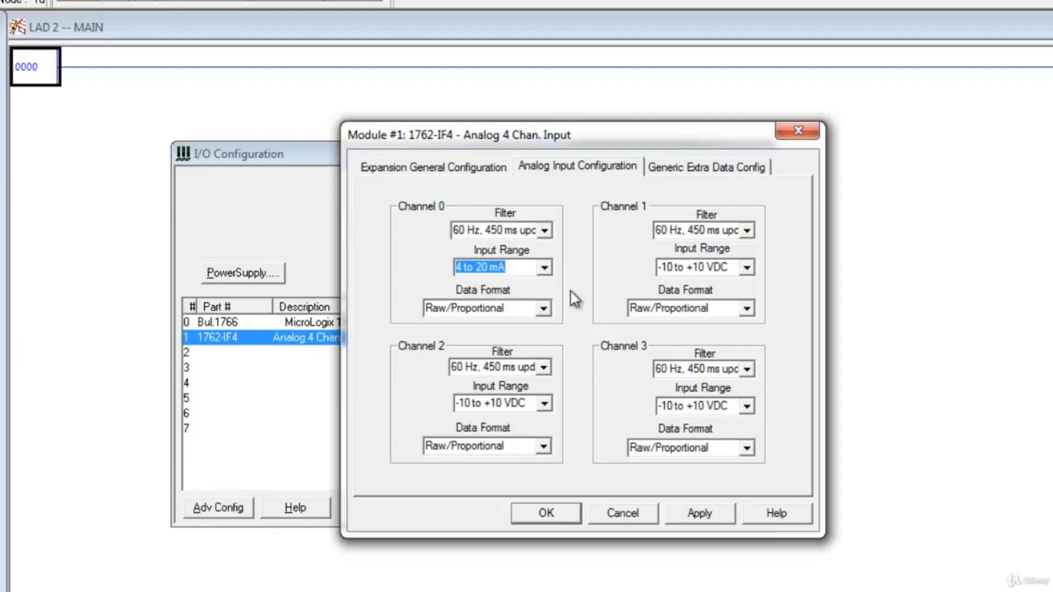
- Set Channel 0's data format to Scaled for PID, and apply and save the 1762-IF4 module's configuration
{"action": "left_click", "coordinate": [545, 309]}
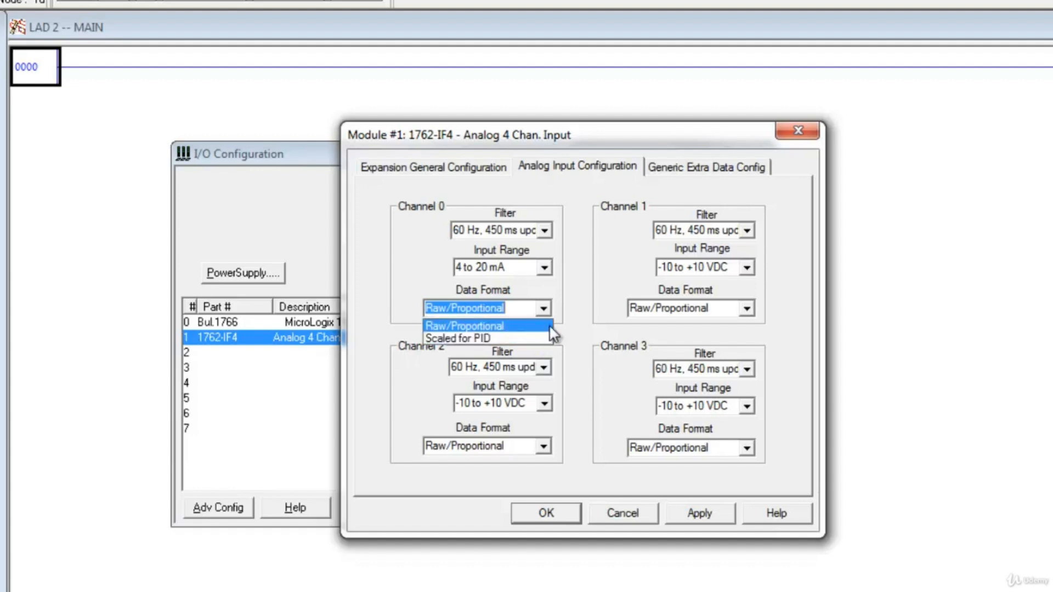
{"action": "left_click", "coordinate": [582, 327]}
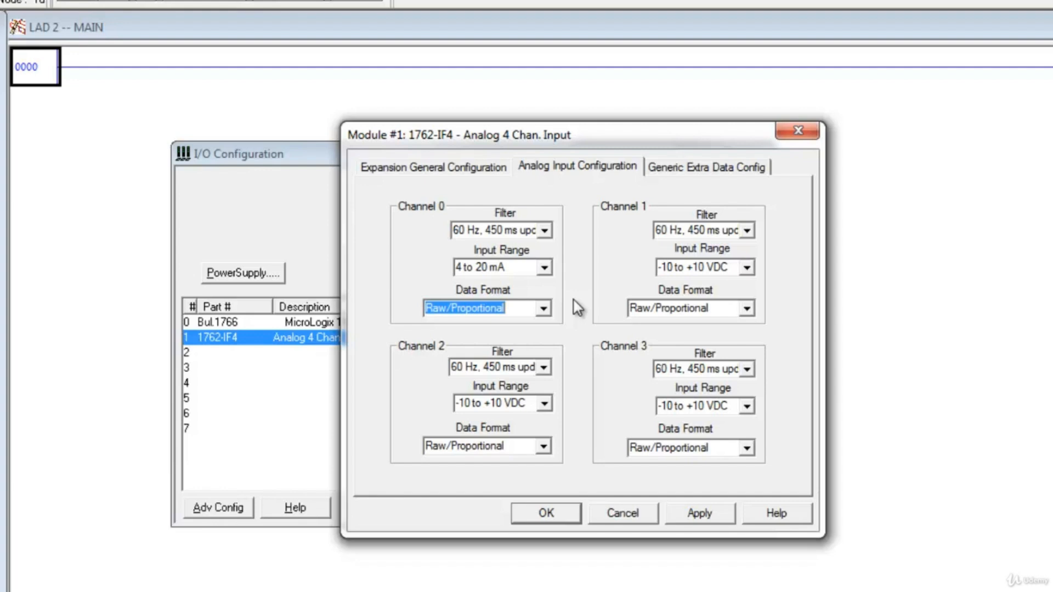
{"action": "left_click", "coordinate": [543, 309]}
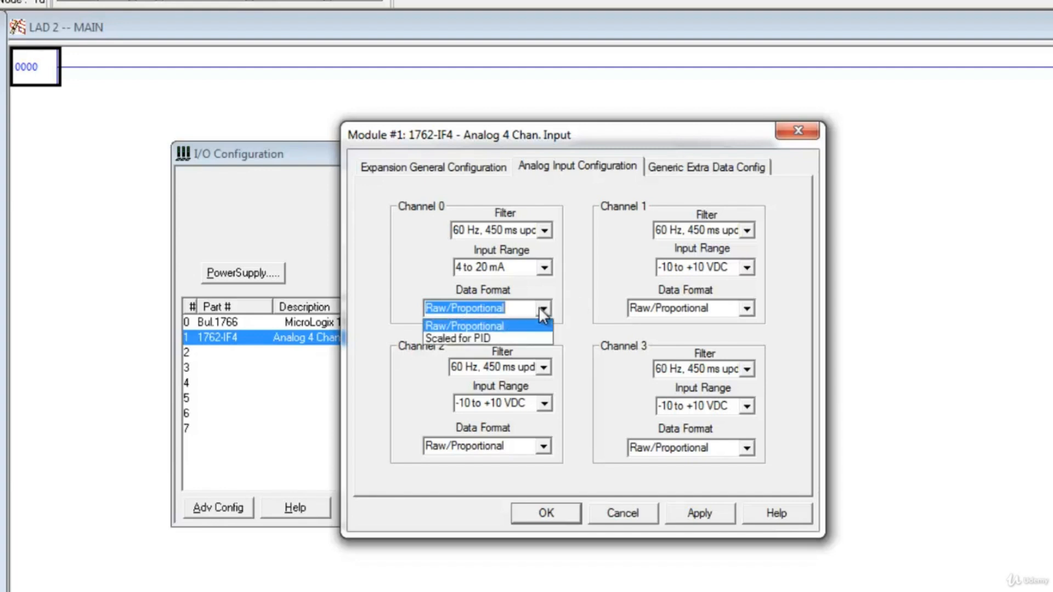
{"action": "left_click", "coordinate": [510, 338]}
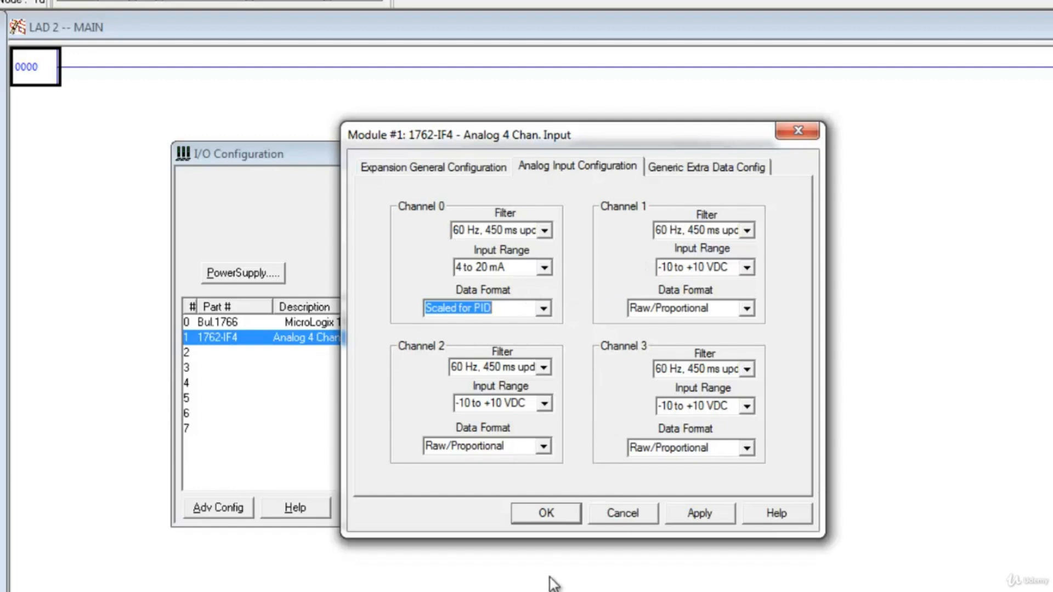
{"action": "left_click", "coordinate": [677, 519]}
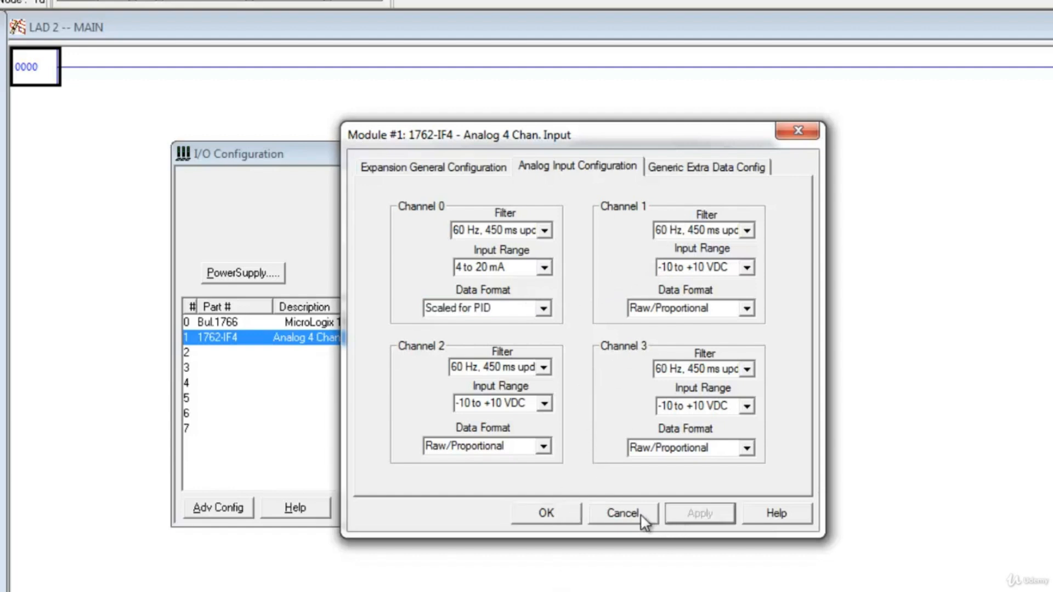
{"action": "left_click", "coordinate": [564, 519]}
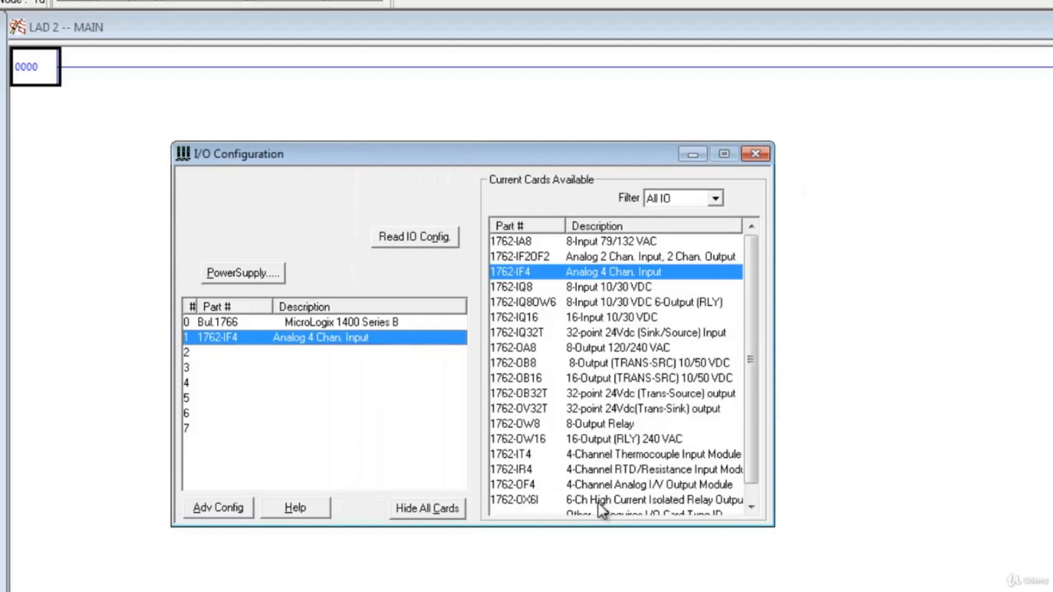
- Replace the slot 1 card with the 1762-IF2OF2 Analog 2 Chan. Input, 2 Chan. Output card and open its analog configuration
{"action": "left_click", "coordinate": [612, 258]}
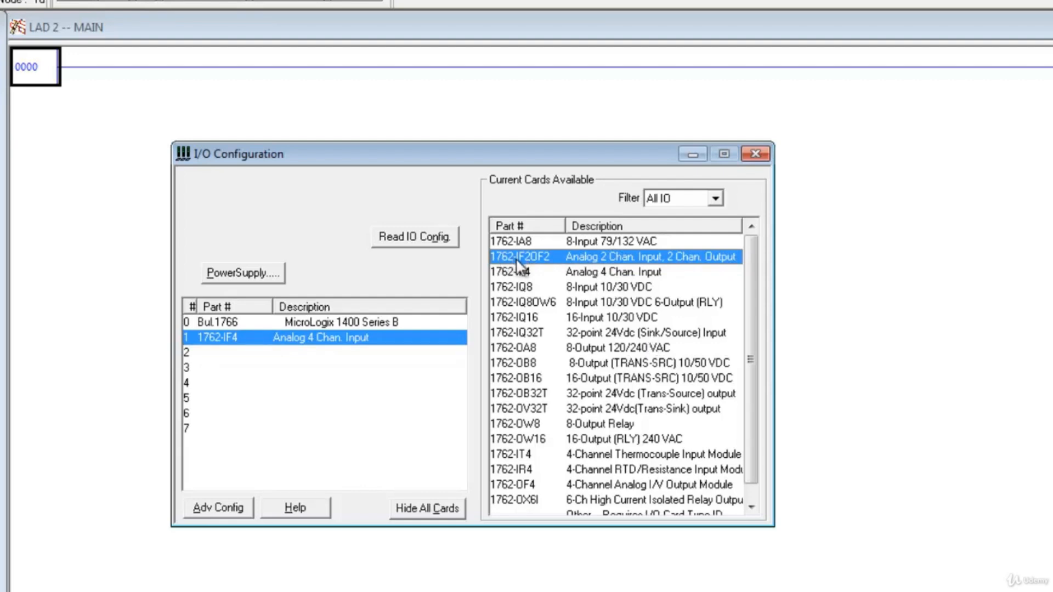
{"action": "double_click", "coordinate": [554, 262]}
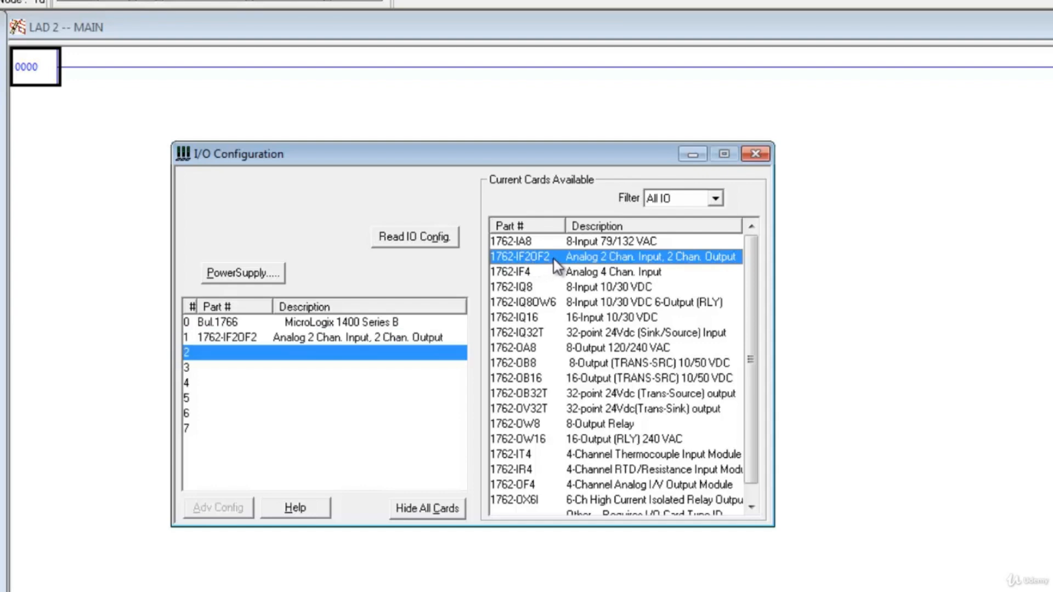
{"action": "double_click", "coordinate": [346, 336]}
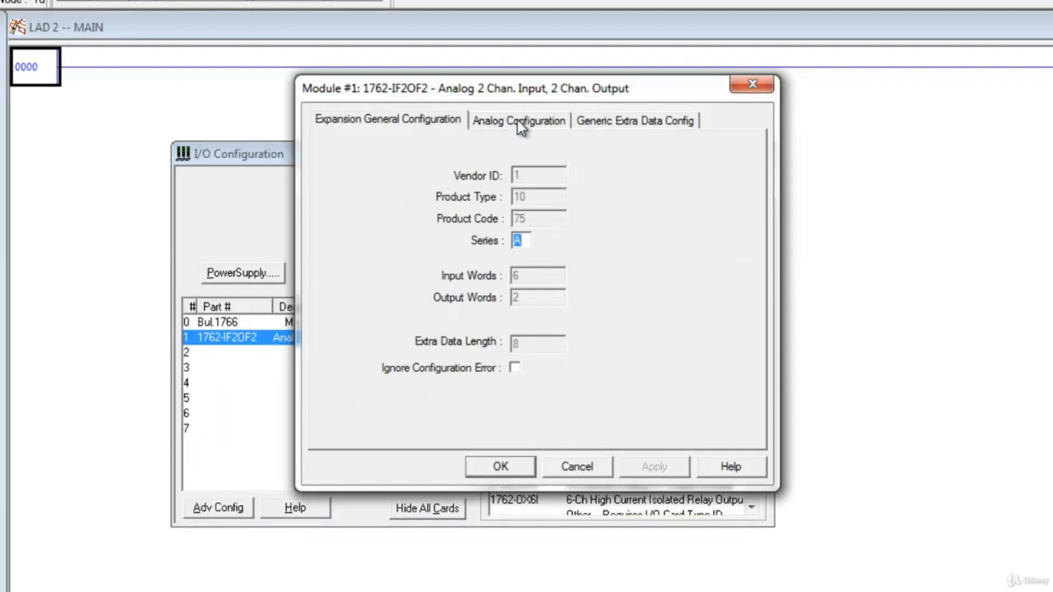
{"action": "left_click", "coordinate": [518, 122]}
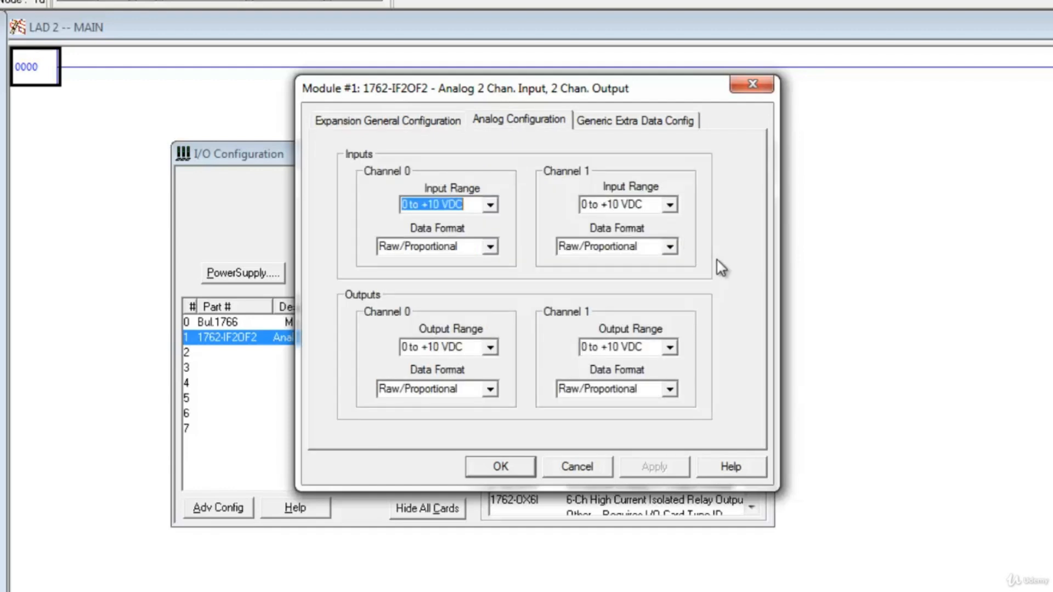
- Set input Channel 0's range to 0 to +10 VDC, check its data format options, and save the 1762-IF2OF2 configuration
{"action": "left_click", "coordinate": [490, 205]}
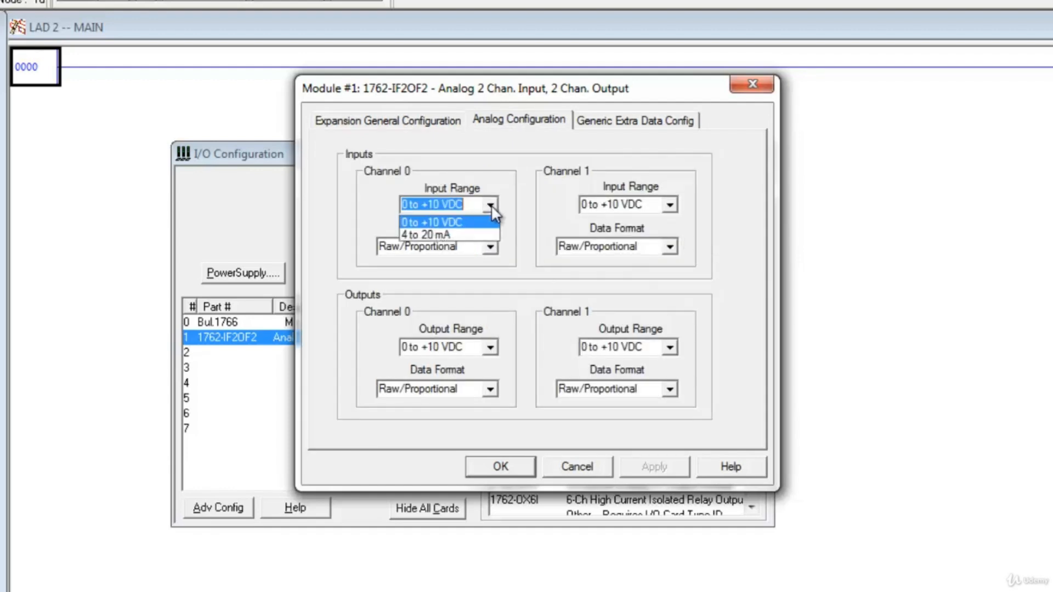
{"action": "left_click", "coordinate": [466, 224]}
{"action": "left_click", "coordinate": [490, 248]}
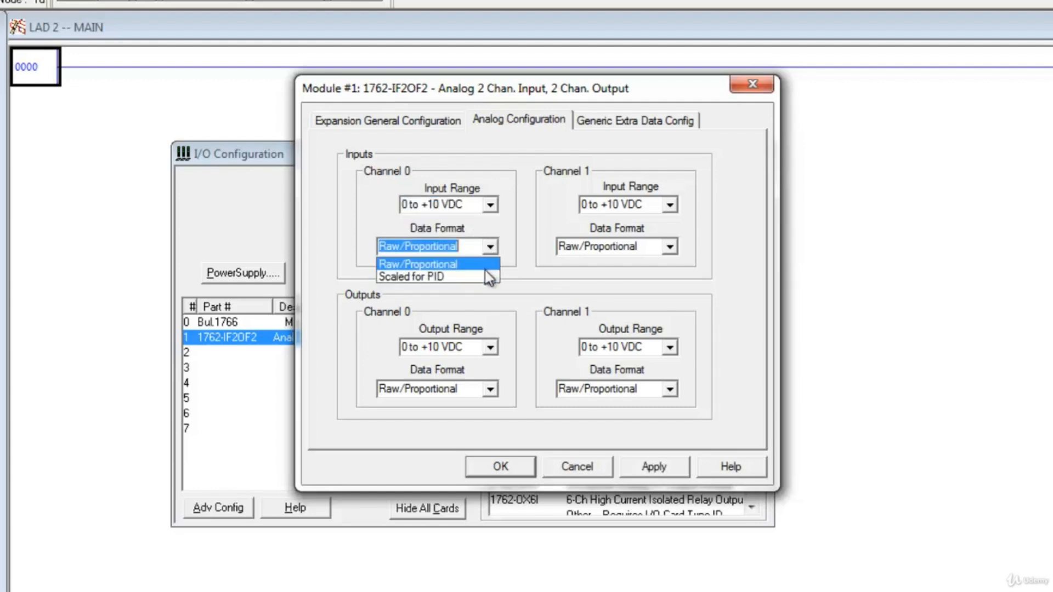
{"action": "left_click", "coordinate": [521, 275]}
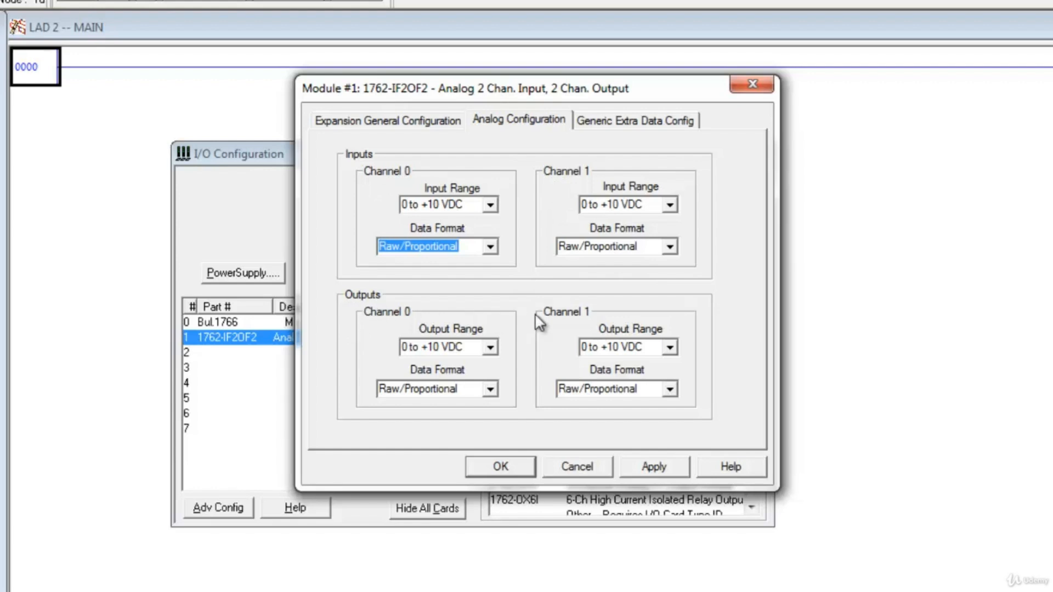
{"action": "left_click", "coordinate": [643, 467]}
{"action": "left_click", "coordinate": [494, 467]}
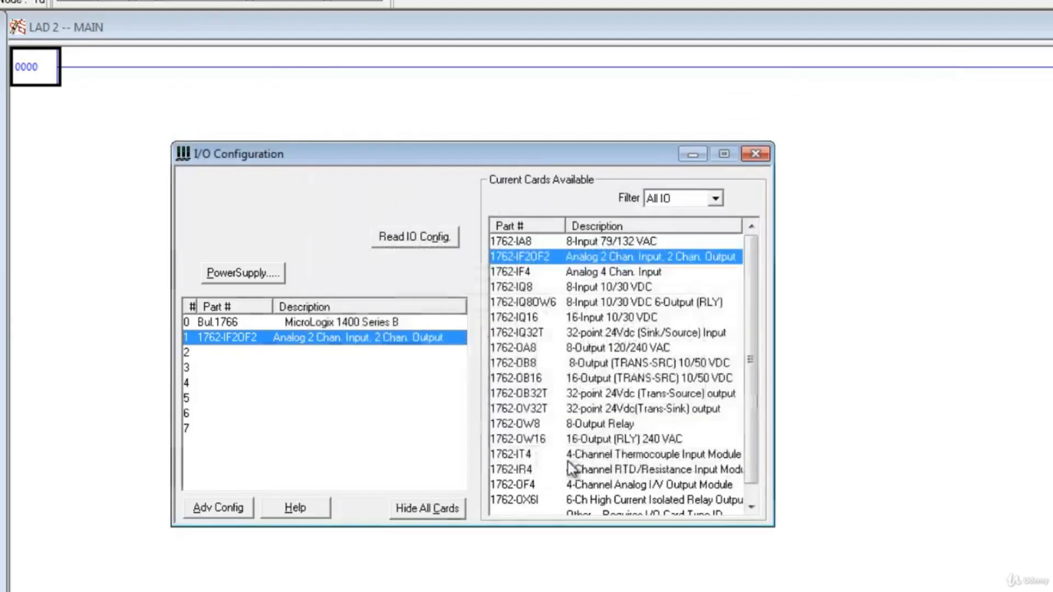
- Replace the slot 1 card with the 1762-IQ16 16-Input 10/30 VDC card and check its general configuration
{"action": "left_click", "coordinate": [629, 322]}
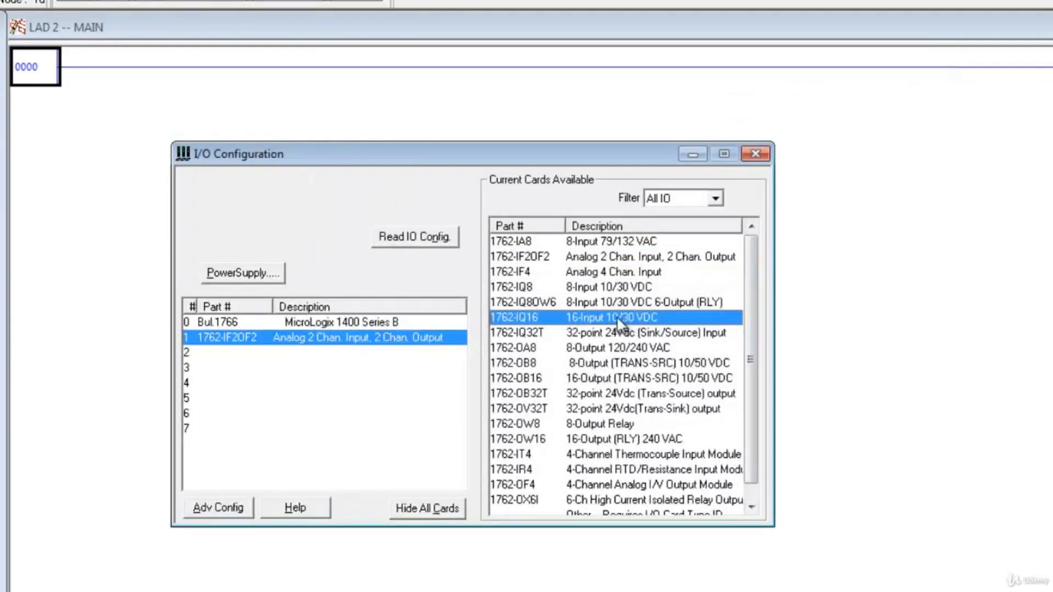
{"action": "double_click", "coordinate": [610, 319]}
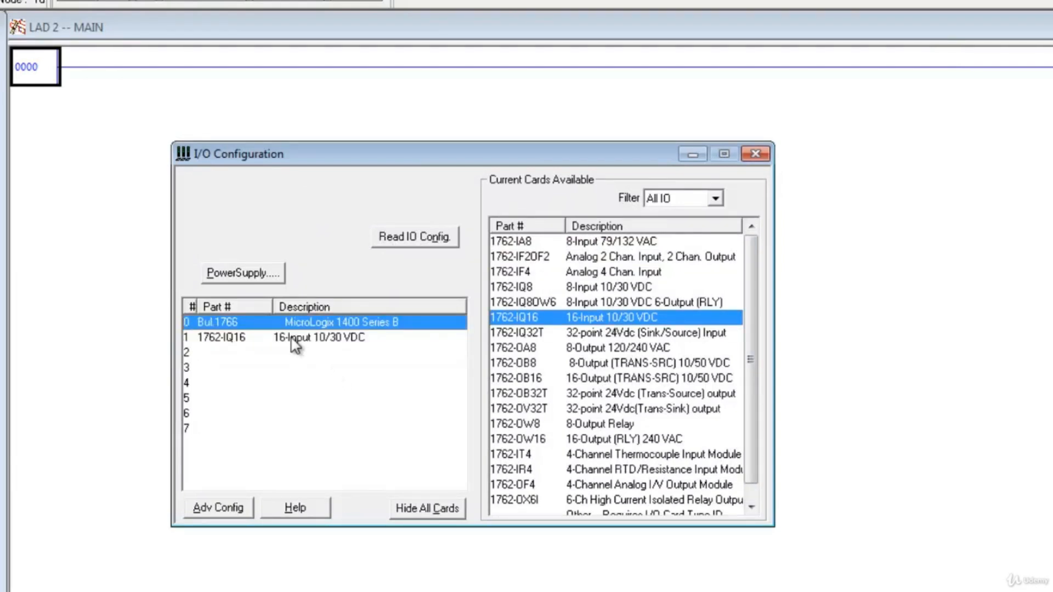
{"action": "double_click", "coordinate": [294, 338]}
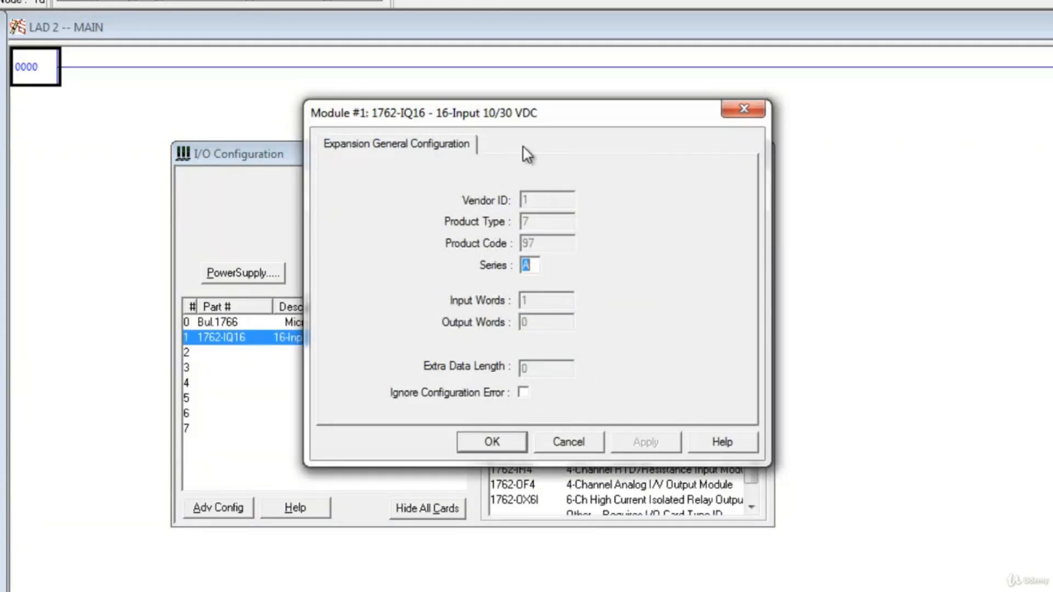
{"action": "left_click", "coordinate": [569, 442]}
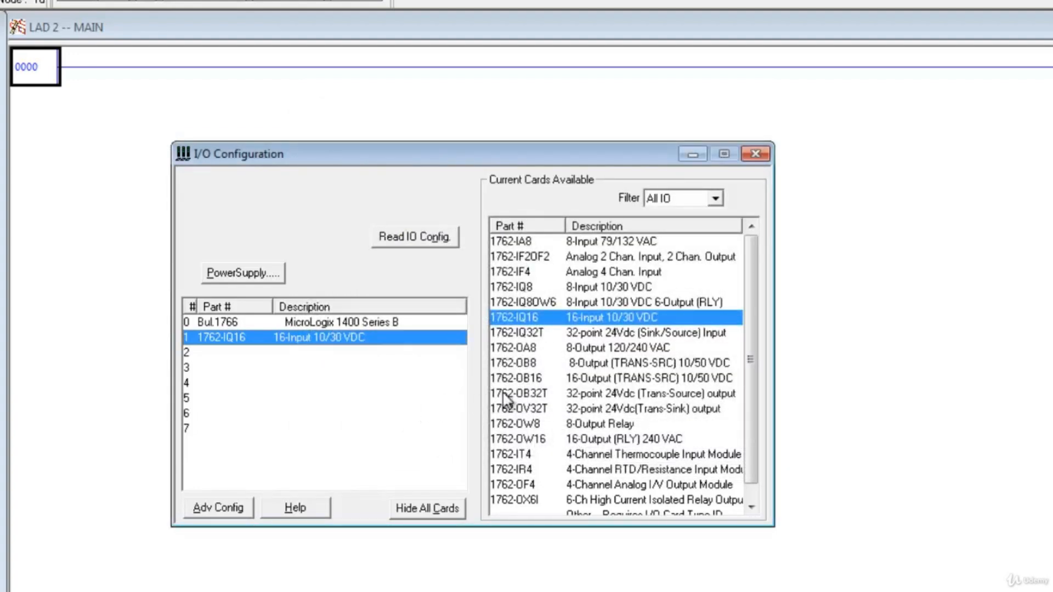
- Look through the output and RTD cards, and replace the slot 1 card with the 1762-IT4 4-Channel Thermocouple Input Module
{"action": "left_click", "coordinate": [608, 350]}
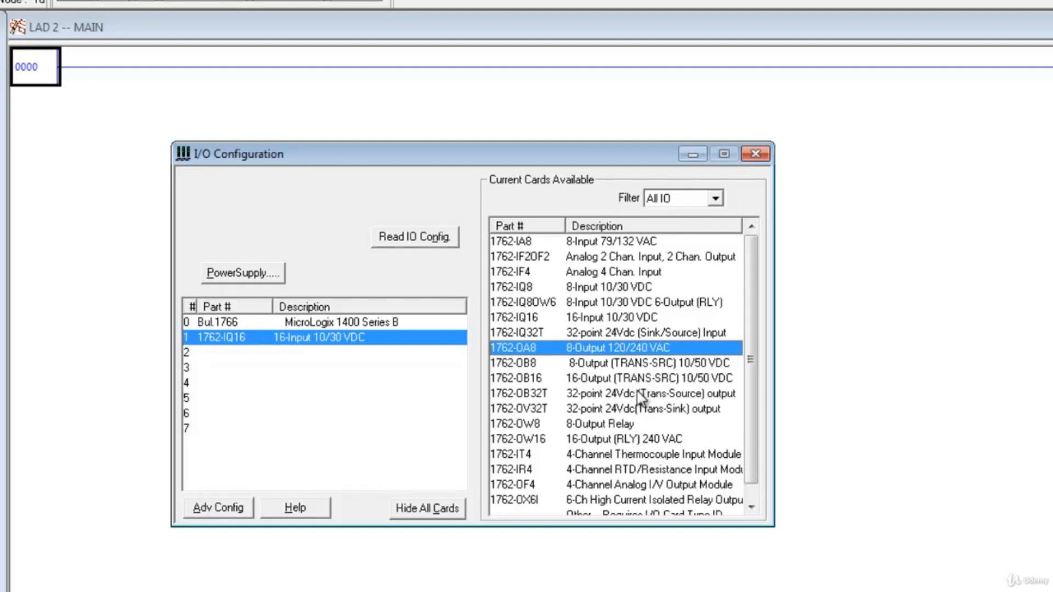
{"action": "left_click", "coordinate": [597, 456]}
{"action": "left_click", "coordinate": [598, 456]}
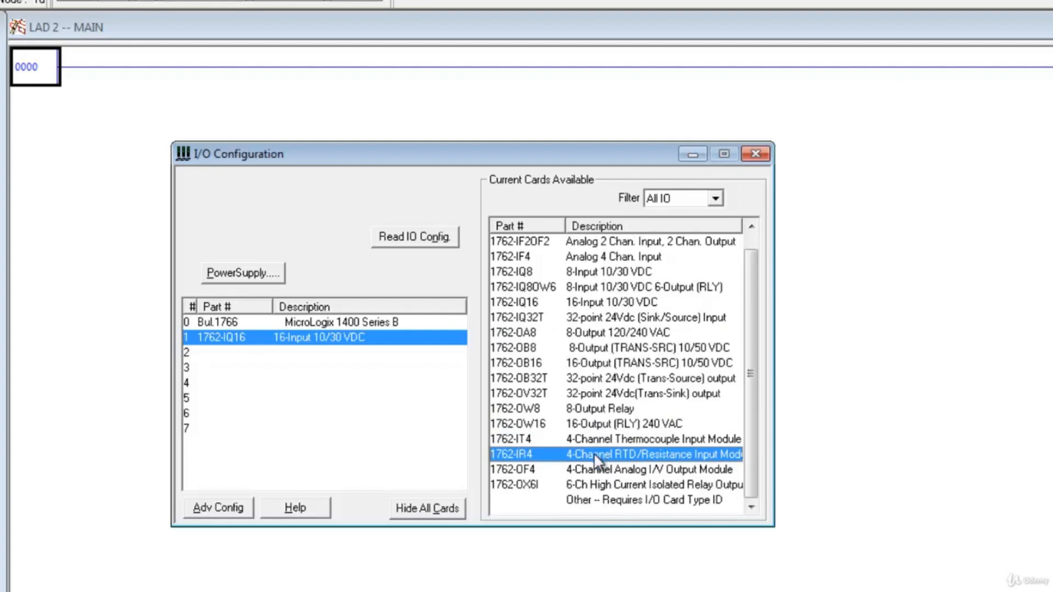
{"action": "left_click", "coordinate": [595, 445]}
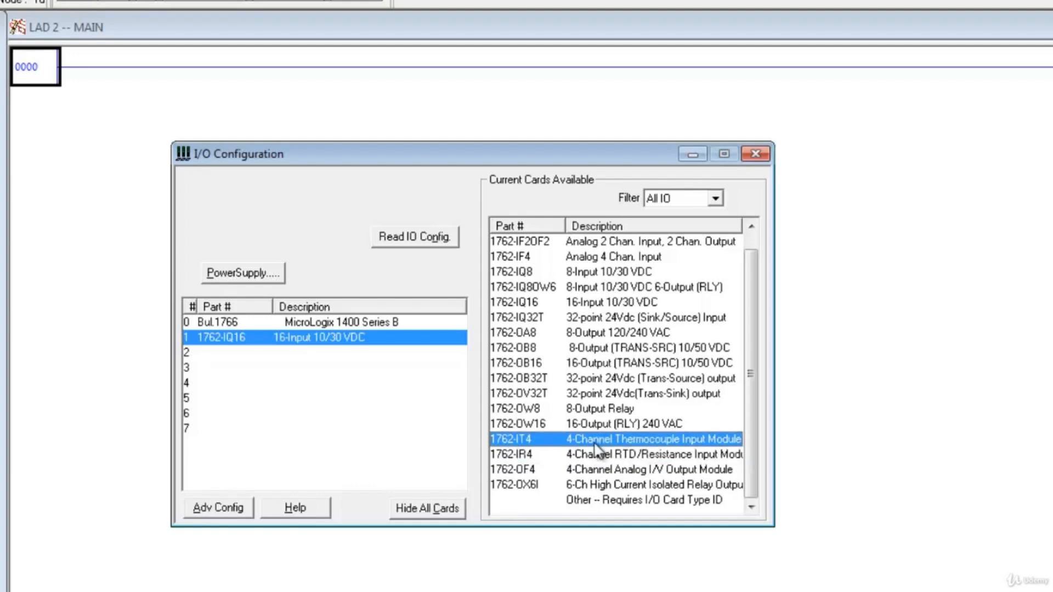
{"action": "double_click", "coordinate": [594, 445]}
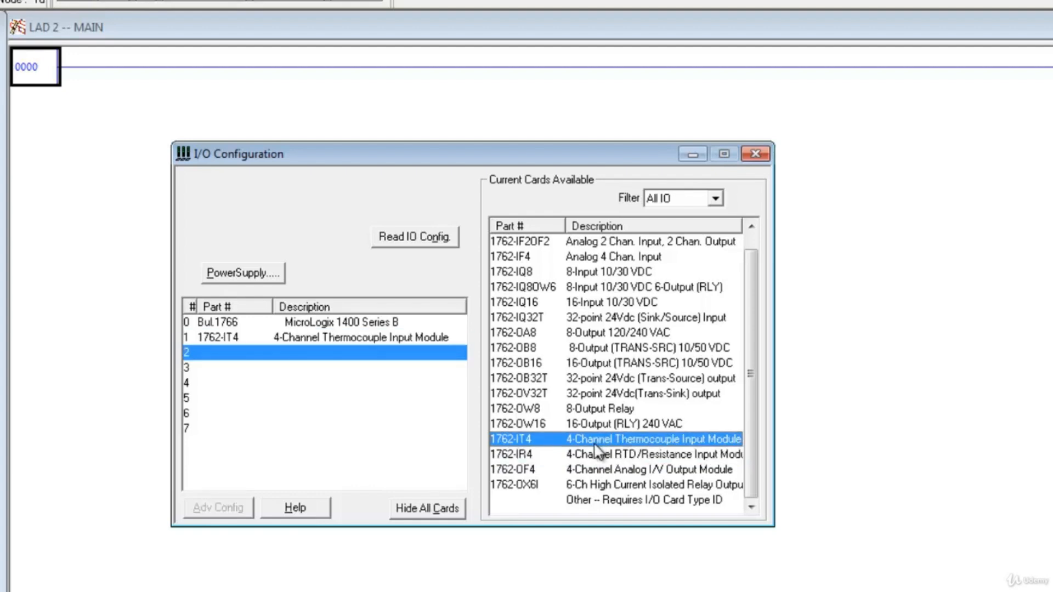
- Open the slot 1 1762-IT4 module's configuration, enable Channel 0, and check its data format options
{"action": "double_click", "coordinate": [329, 338]}
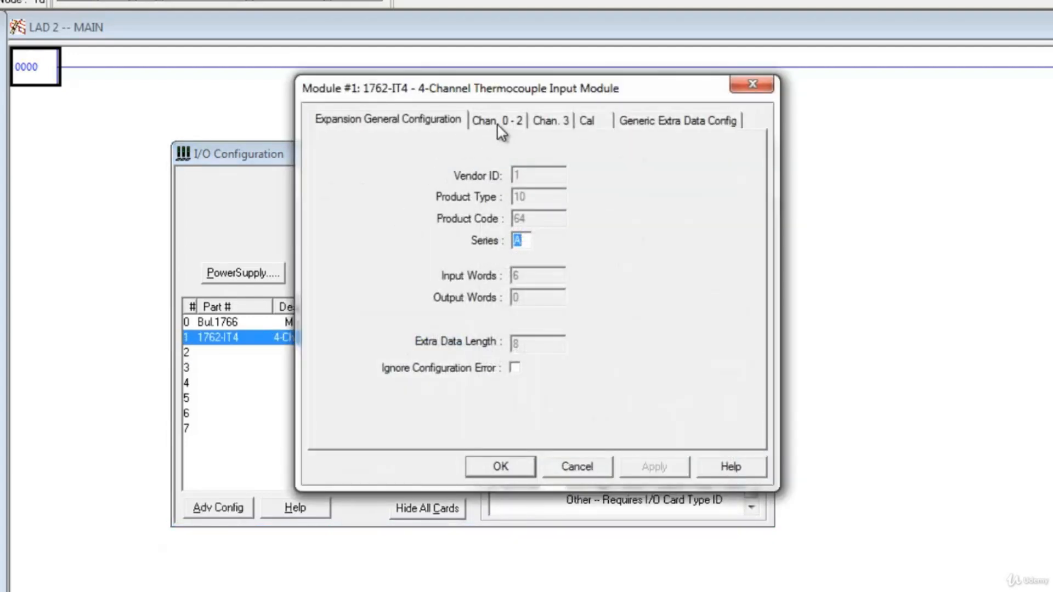
{"action": "left_click", "coordinate": [501, 127]}
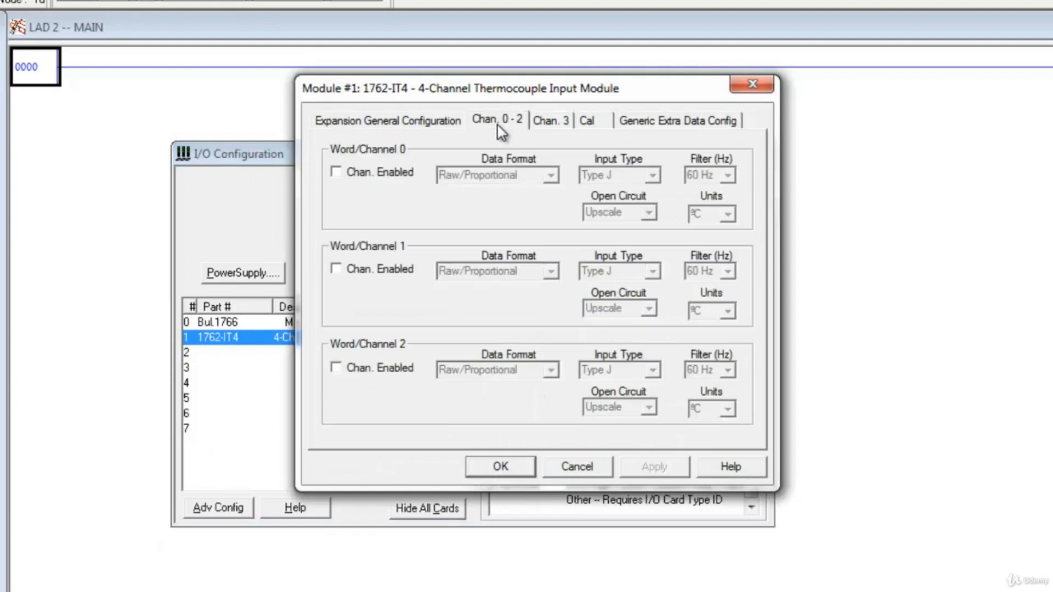
{"action": "left_click", "coordinate": [337, 173]}
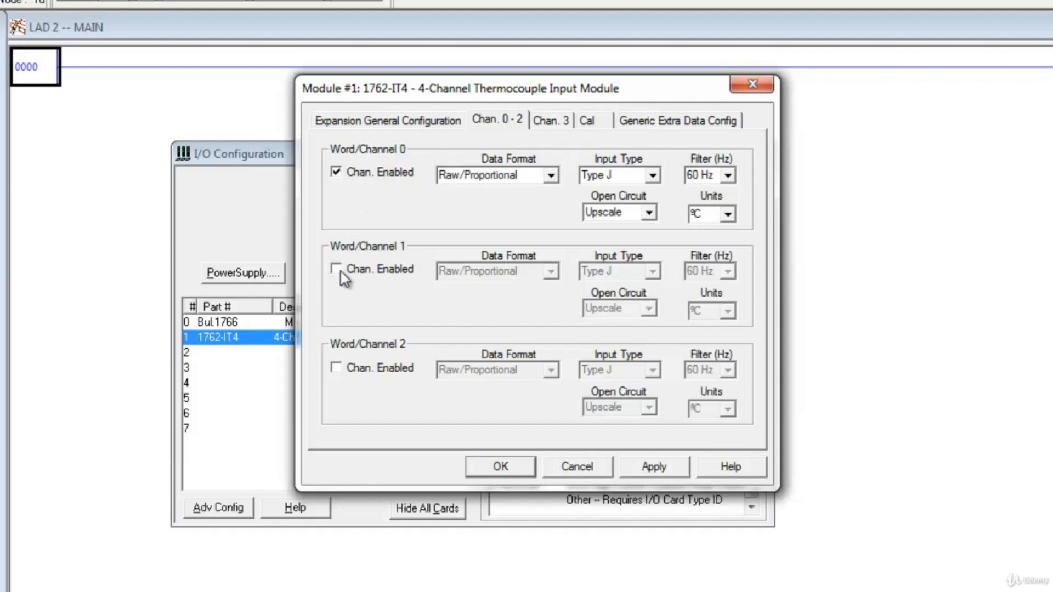
{"action": "left_click", "coordinate": [551, 179]}
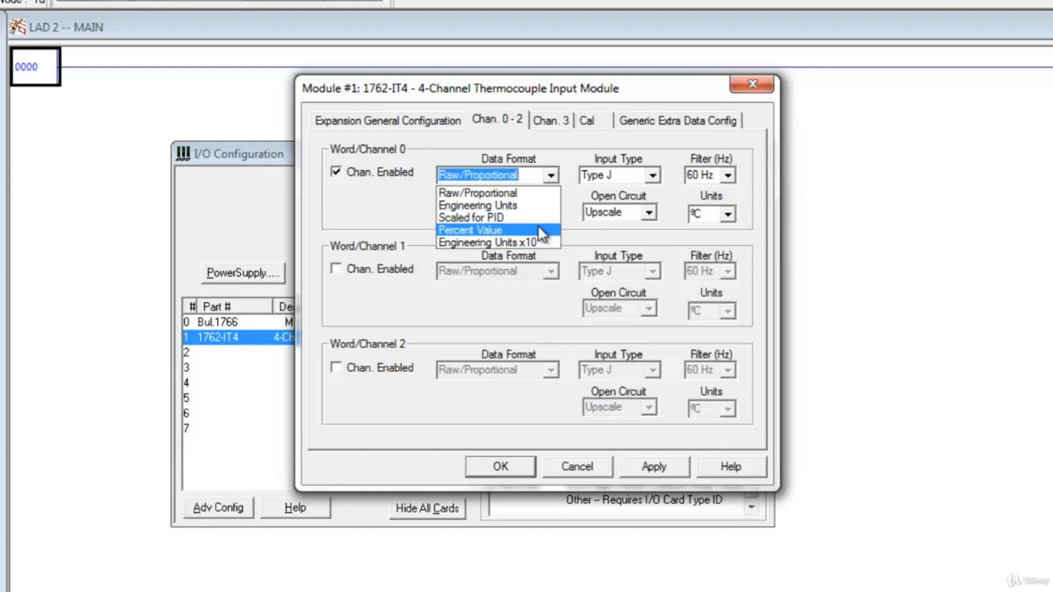
- Check Channel 0's input type, filter and units options, and close the 1762-IT4 configuration without saving
{"action": "left_click", "coordinate": [650, 177]}
{"action": "left_click", "coordinate": [650, 177]}
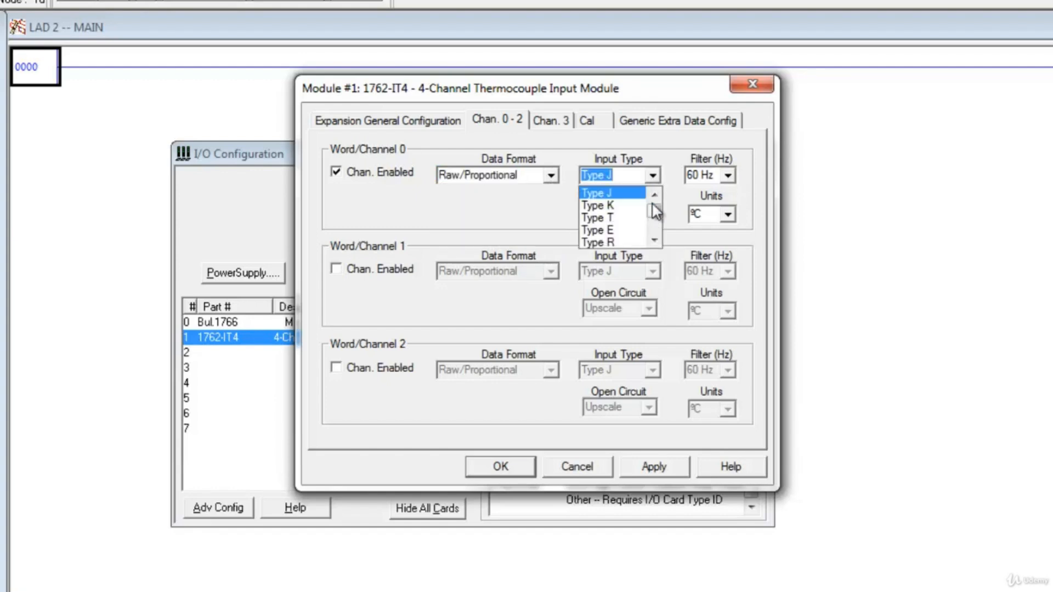
{"action": "mouse_move", "coordinate": [653, 207]}
{"action": "left_mouse_down"}
{"action": "mouse_move", "coordinate": [658, 235]}
{"action": "mouse_move", "coordinate": [659, 207]}
{"action": "left_mouse_up"}
{"action": "left_click", "coordinate": [730, 177]}
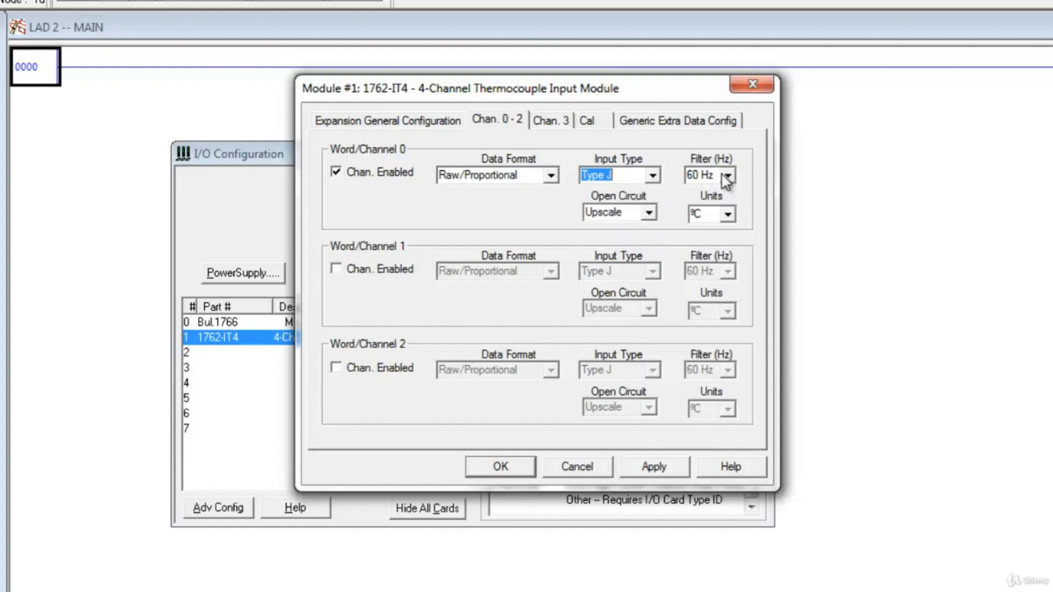
{"action": "left_click", "coordinate": [729, 177]}
{"action": "left_click", "coordinate": [729, 177]}
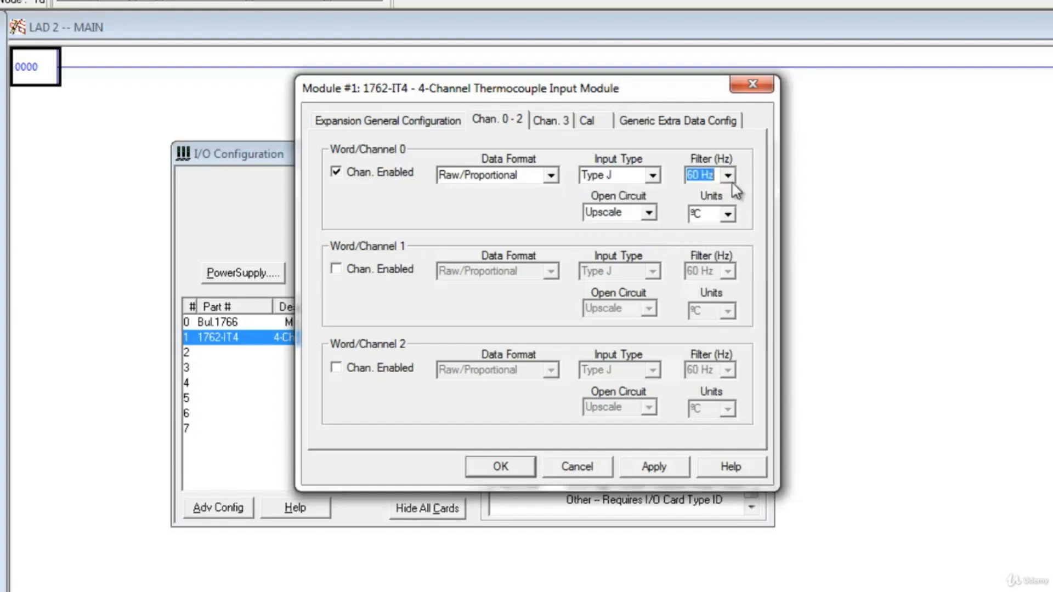
{"action": "left_click", "coordinate": [728, 214]}
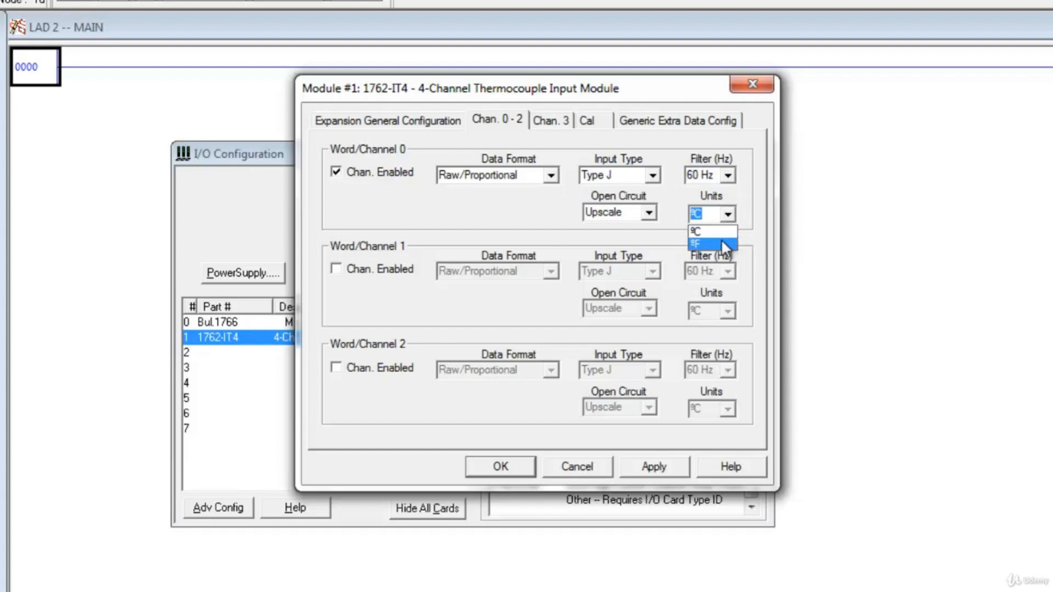
{"action": "left_click", "coordinate": [748, 228]}
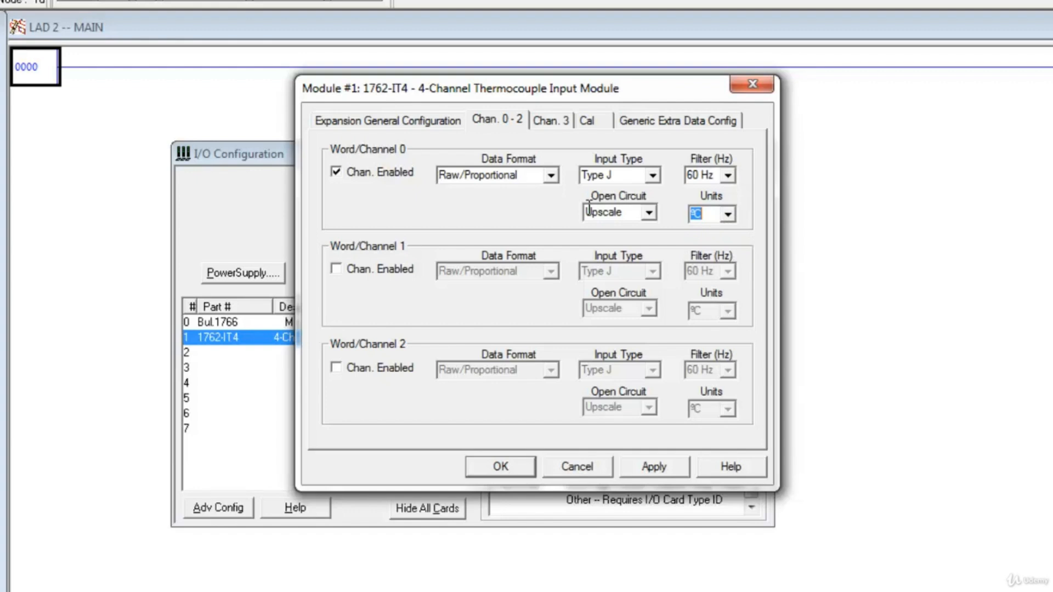
{"action": "left_click", "coordinate": [557, 463]}
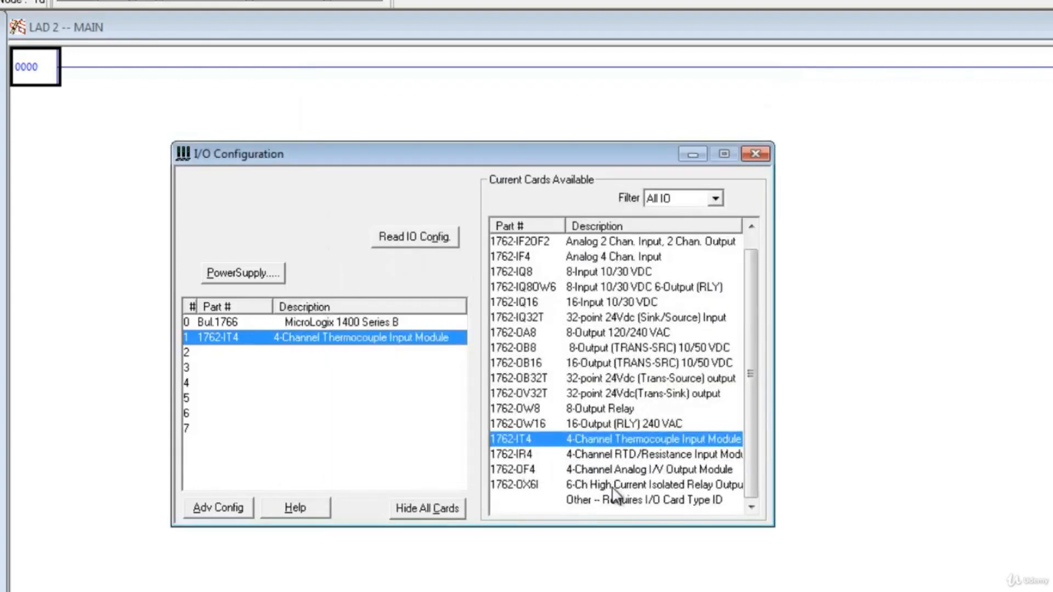
{"action": "left_click_drag", "start_coordinate": [749, 367], "coordinate": [749, 357]}
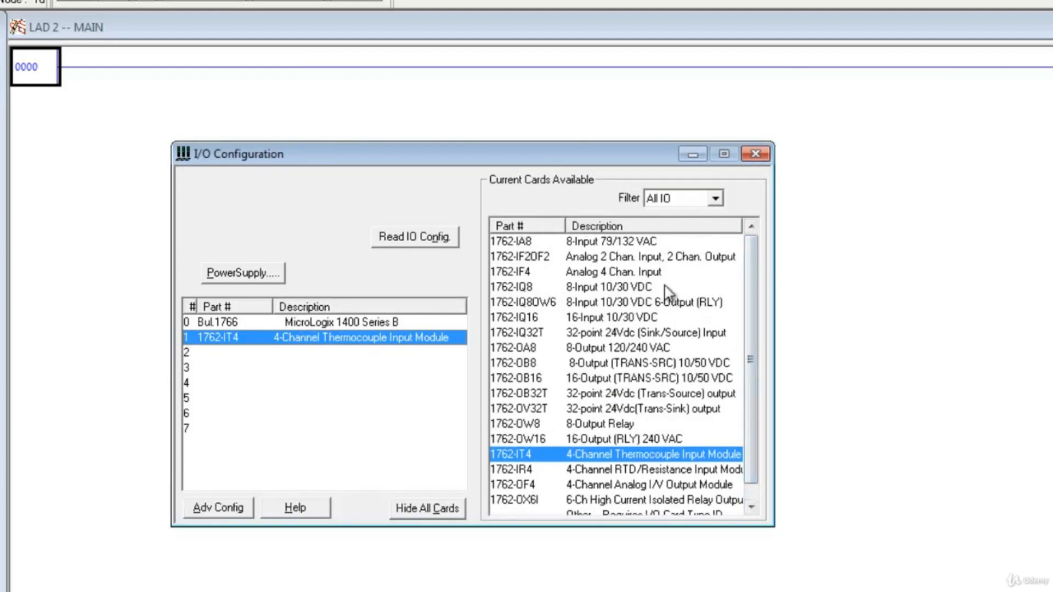
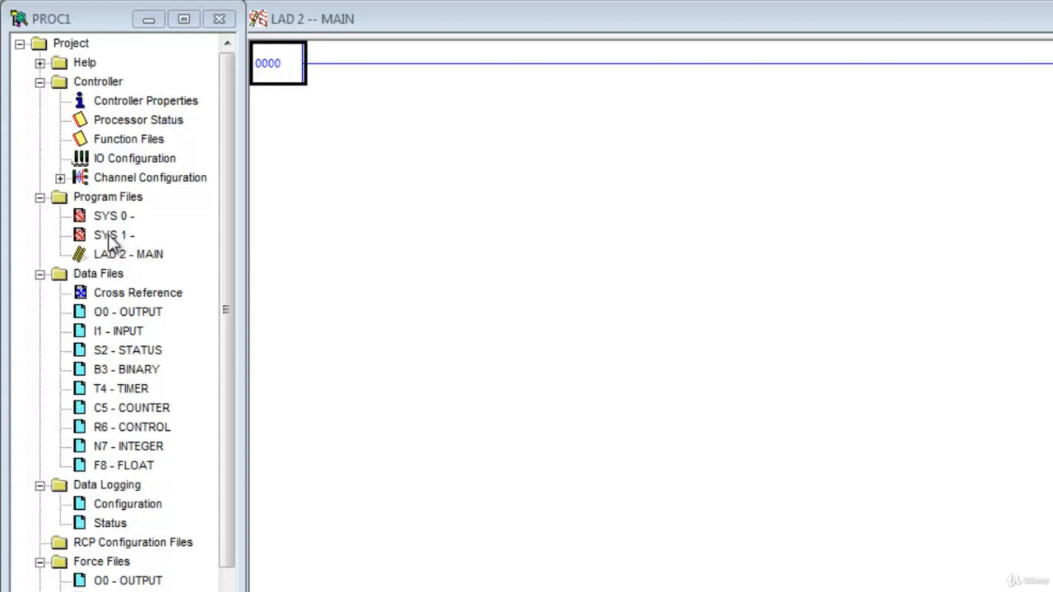
- Open the controller's Function Files and move their window clear of the project tree
{"action": "left_click", "coordinate": [107, 256]}
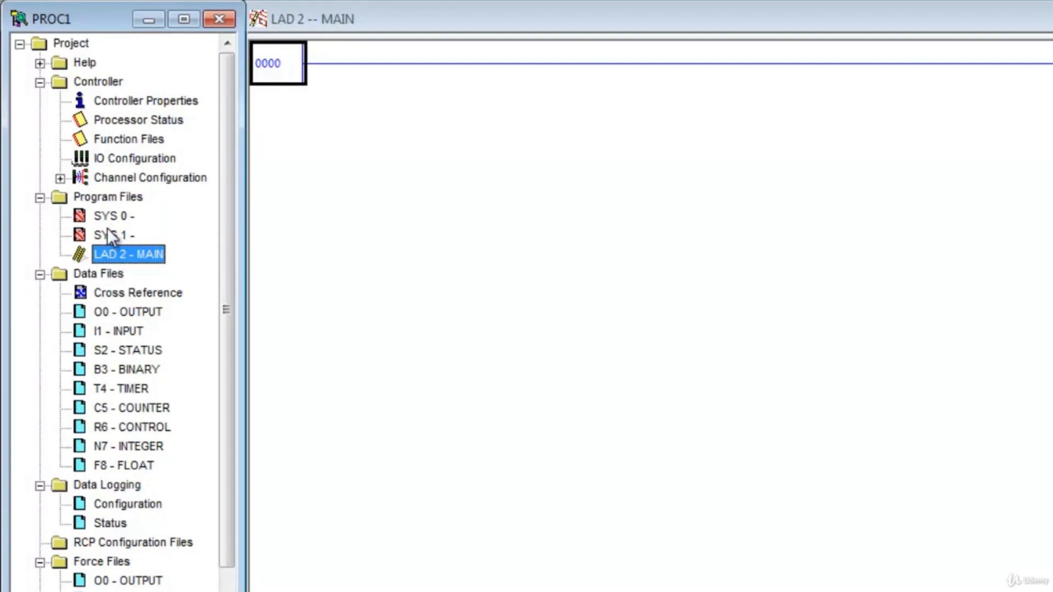
{"action": "left_click", "coordinate": [106, 140]}
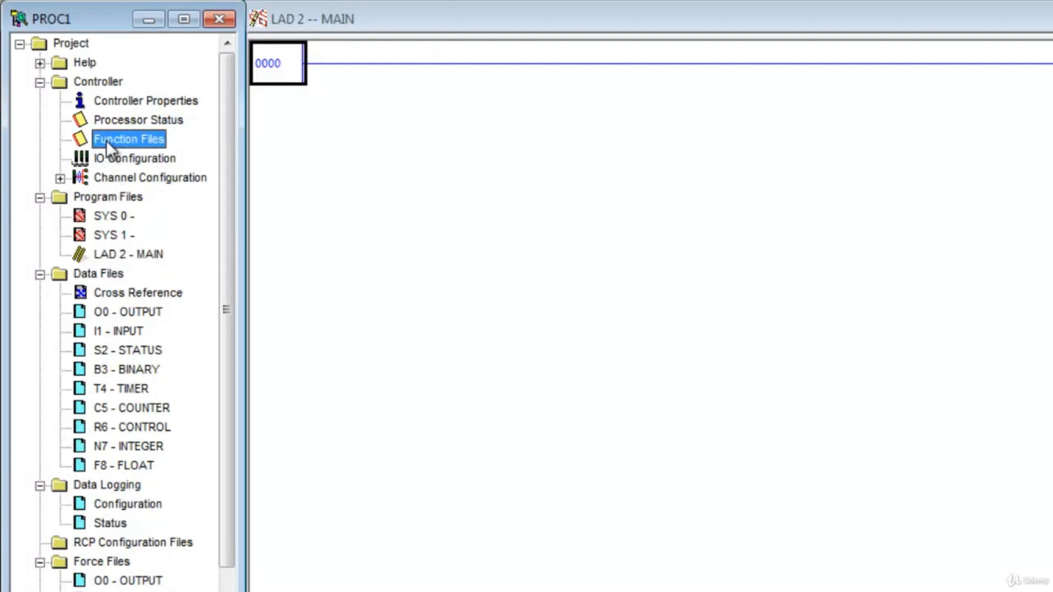
{"action": "double_click", "coordinate": [140, 140]}
{"action": "left_click_drag", "start_coordinate": [200, 44], "coordinate": [607, 186]}
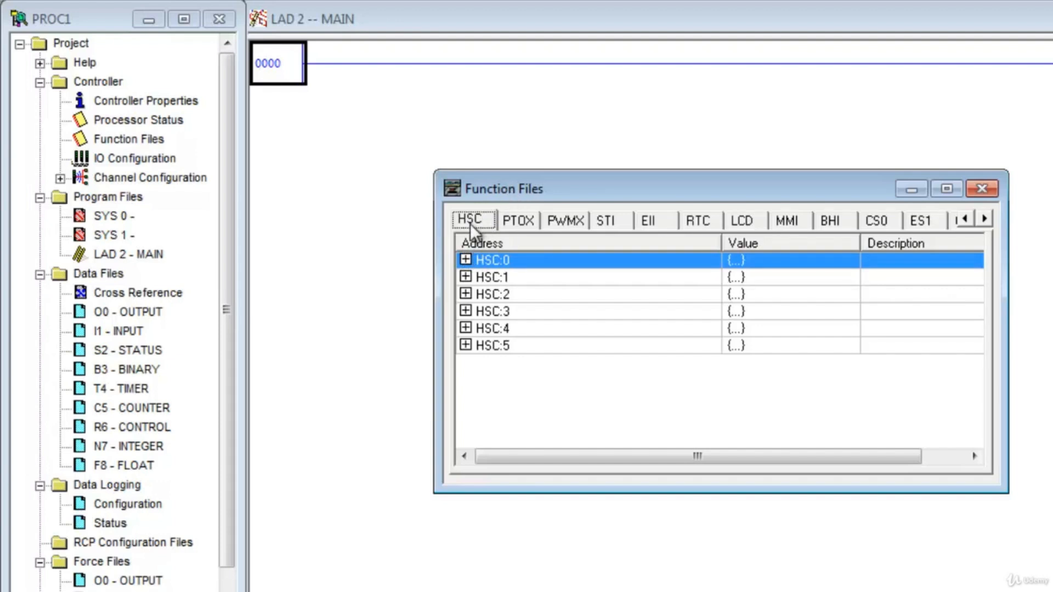
- Expand the HSC:0 high speed counter, look through its parameters, and collapse it again
{"action": "left_click", "coordinate": [472, 260]}
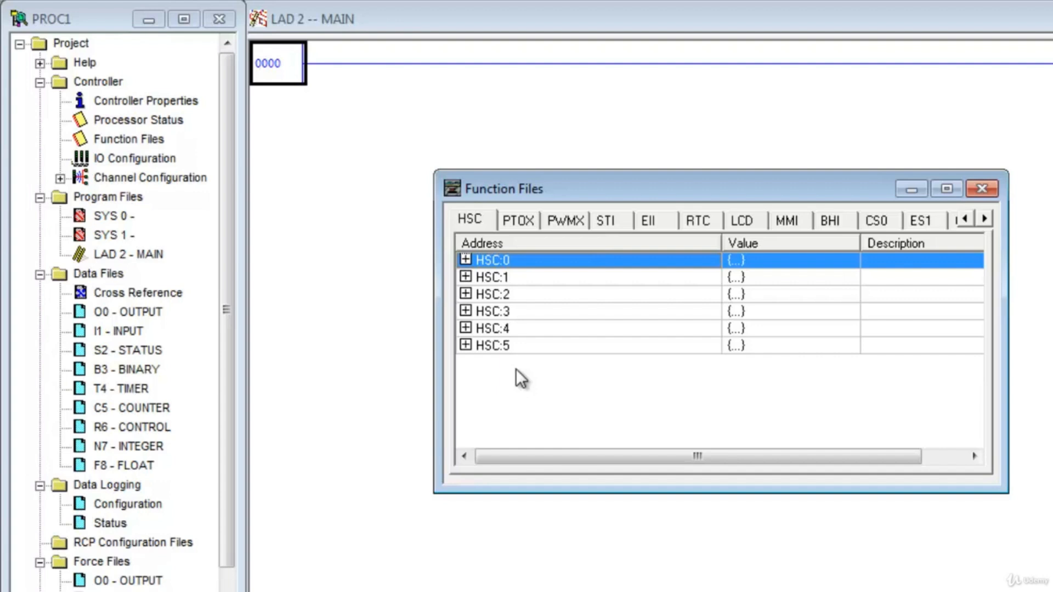
{"action": "left_click", "coordinate": [466, 260]}
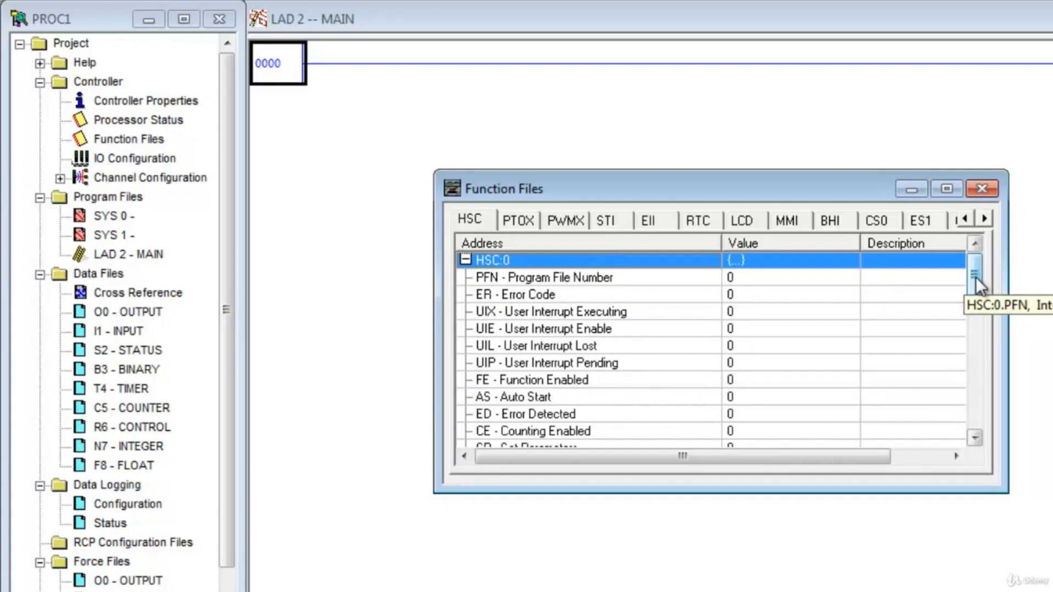
{"action": "left_click_drag", "start_coordinate": [976, 277], "coordinate": [975, 306]}
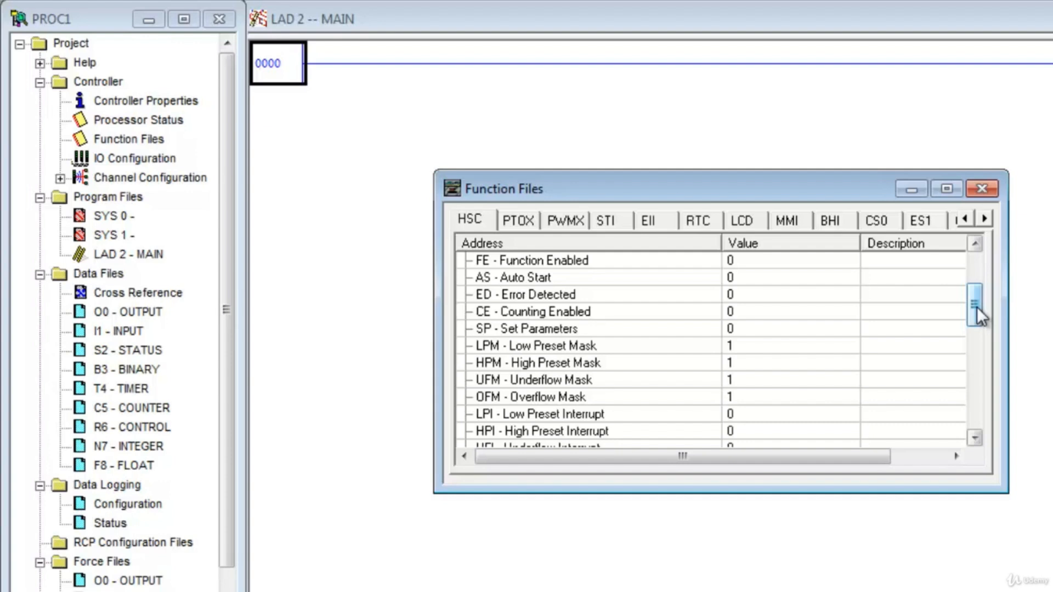
{"action": "left_click_drag", "start_coordinate": [977, 308], "coordinate": [977, 276]}
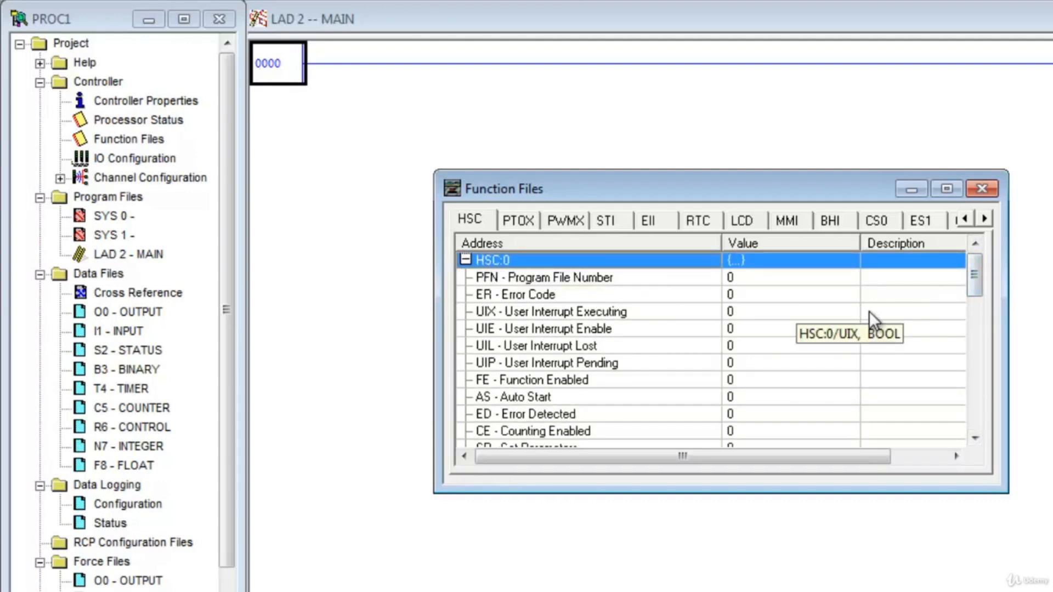
{"action": "mouse_move", "coordinate": [979, 268]}
{"action": "left_mouse_down"}
{"action": "mouse_move", "coordinate": [980, 391]}
{"action": "mouse_move", "coordinate": [975, 263]}
{"action": "left_mouse_up"}
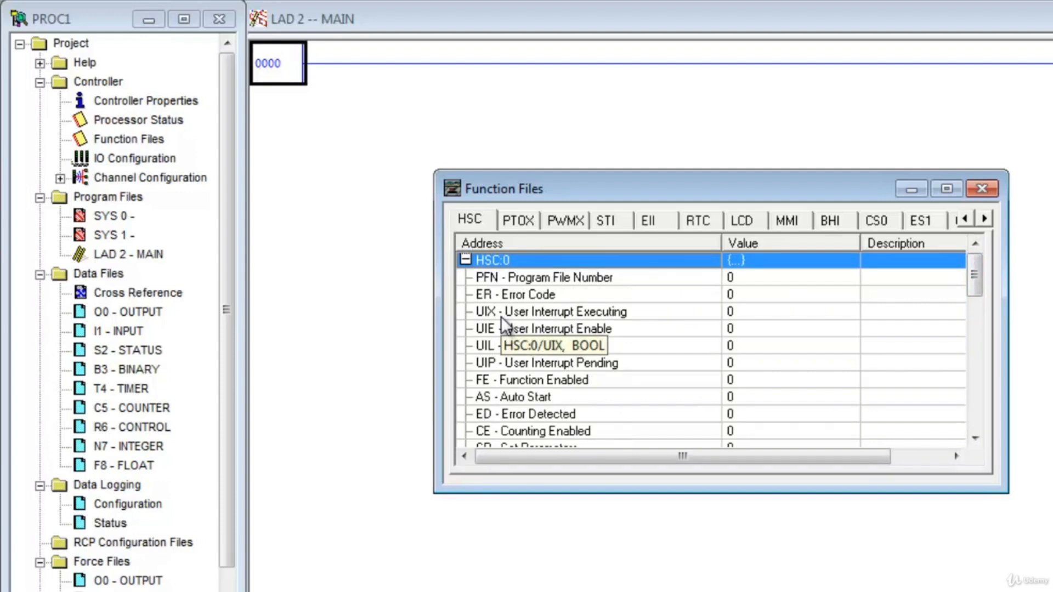
{"action": "left_click", "coordinate": [465, 260]}
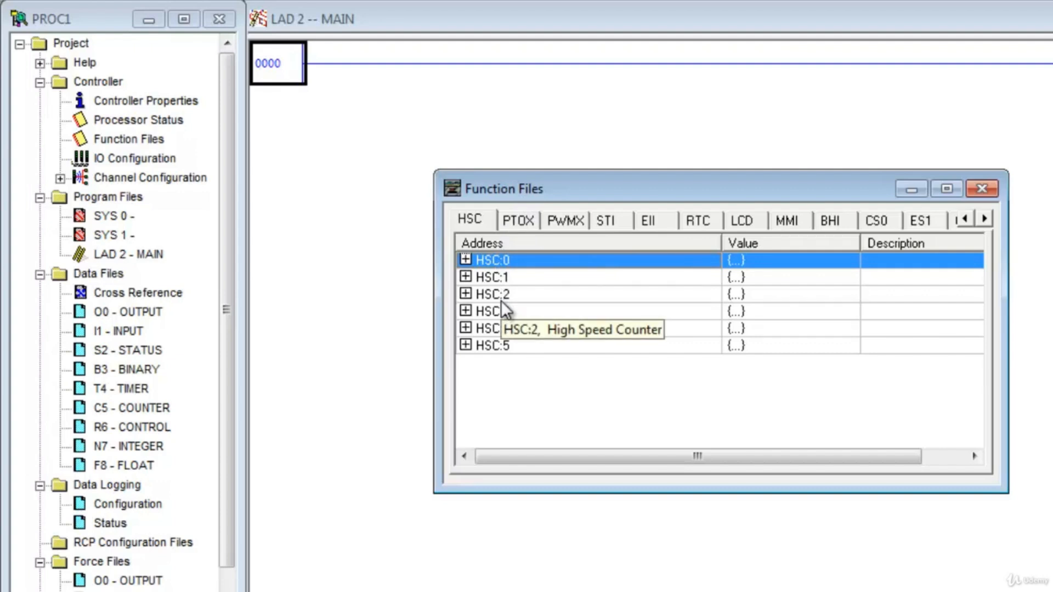
- Examine the parameters of the STI:0 timed interrupt function file and locate the LAD 2 - MAIN program file
{"action": "left_click", "coordinate": [605, 220]}
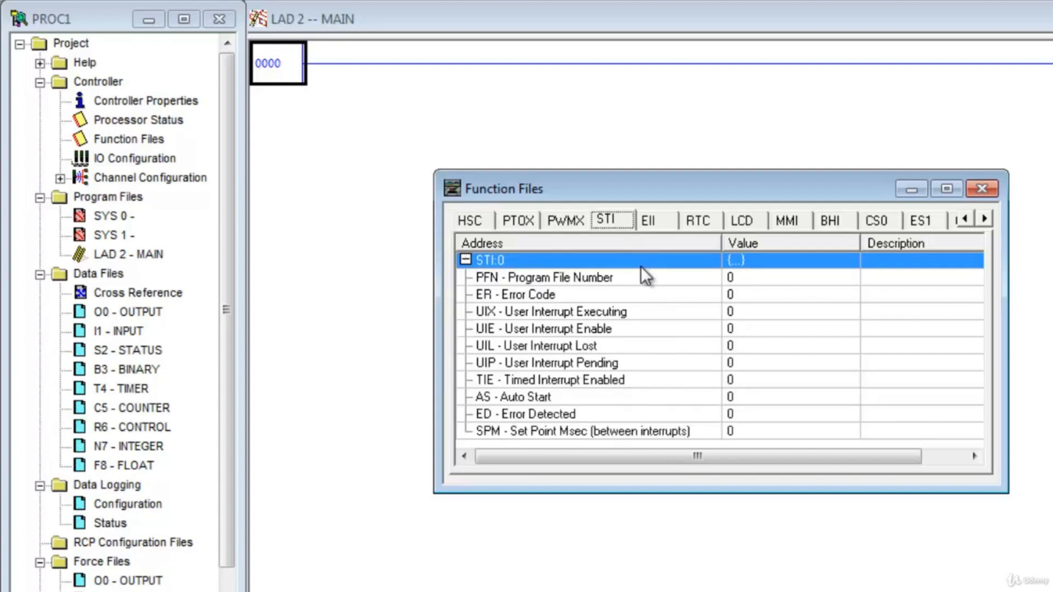
{"action": "left_click", "coordinate": [465, 260]}
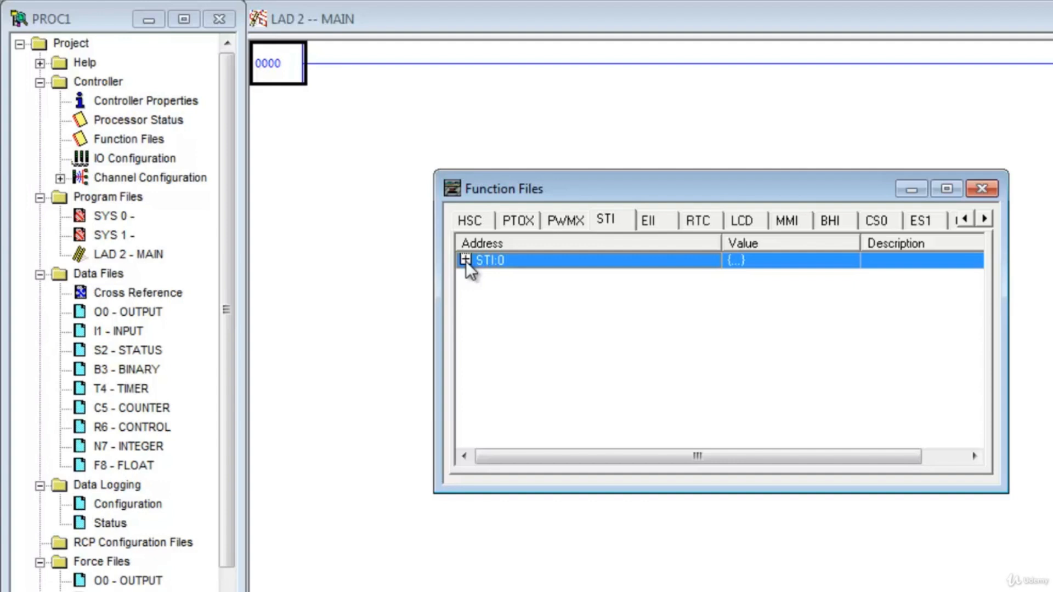
{"action": "left_click", "coordinate": [466, 261]}
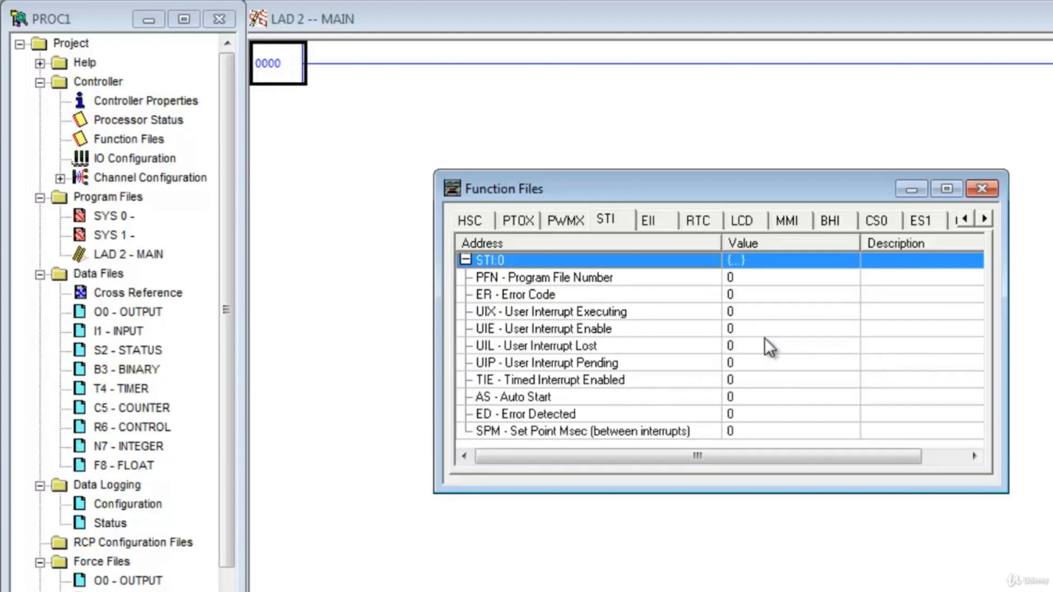
{"action": "left_click", "coordinate": [124, 258]}
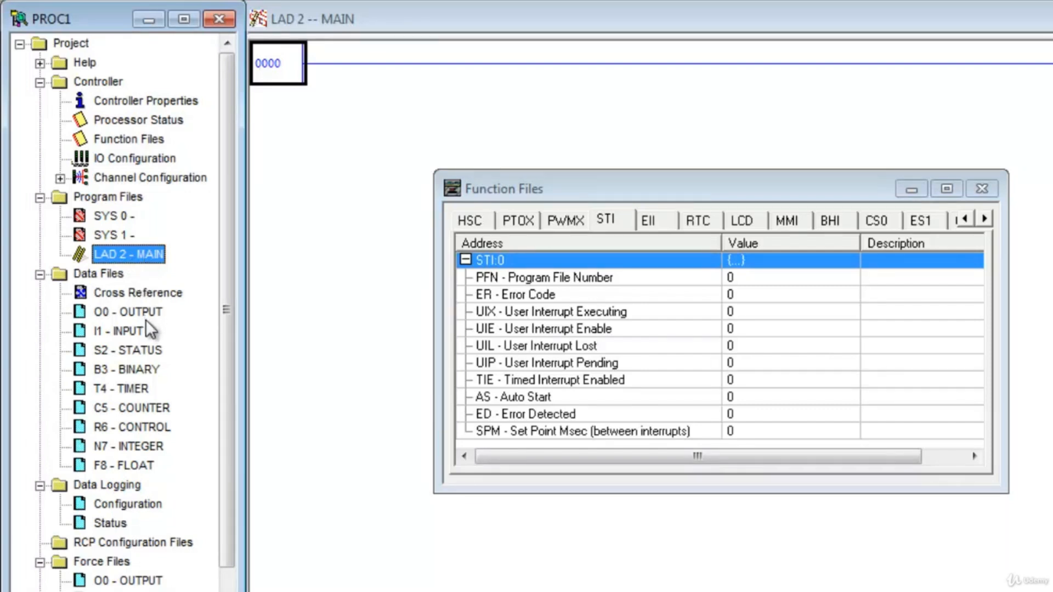
{"action": "left_click", "coordinate": [635, 183]}
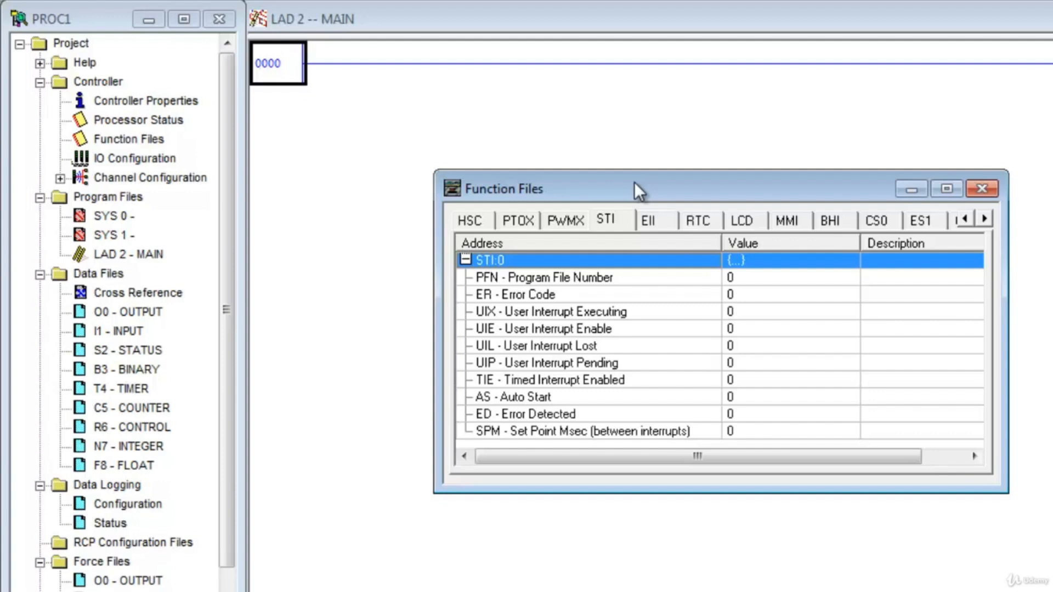
- Check the RTC real-time clock settings, look through the remaining function file types, and close Function Files
{"action": "left_click", "coordinate": [697, 221]}
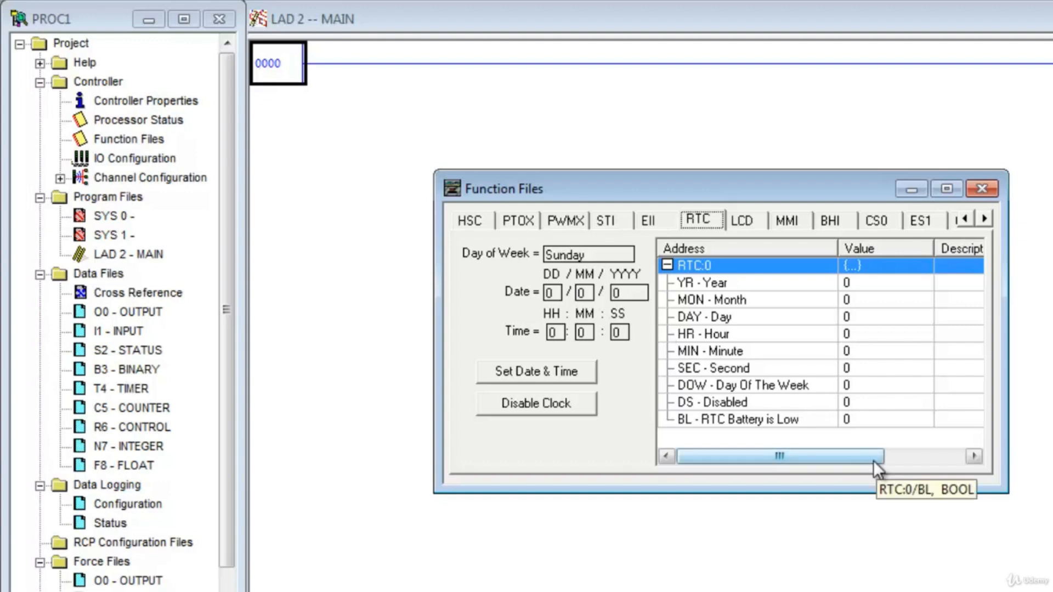
{"action": "left_click_drag", "start_coordinate": [873, 460], "coordinate": [883, 460]}
{"action": "left_click", "coordinate": [986, 218]}
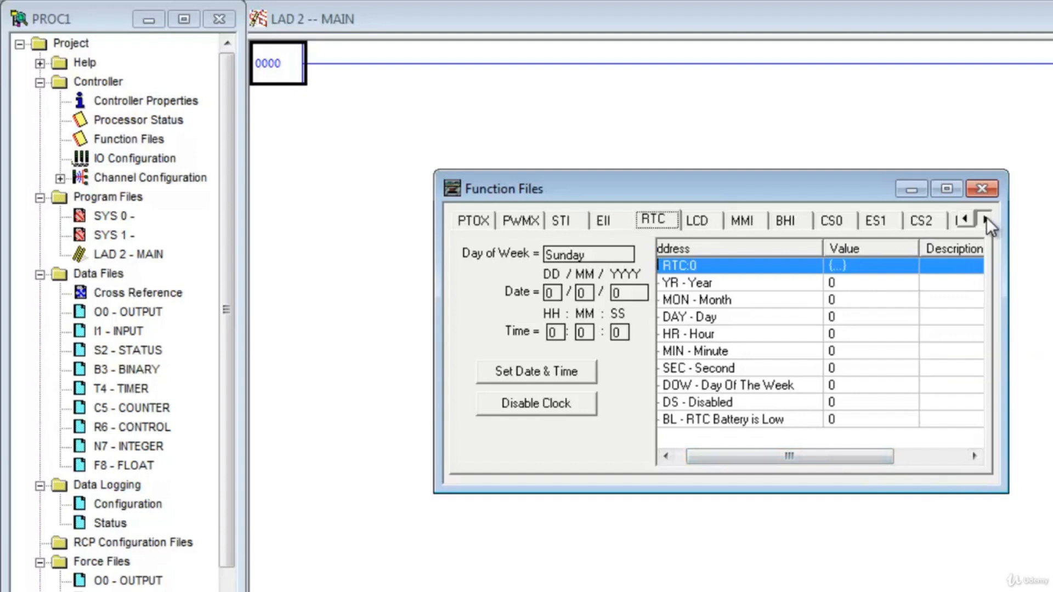
{"action": "left_click", "coordinate": [986, 217]}
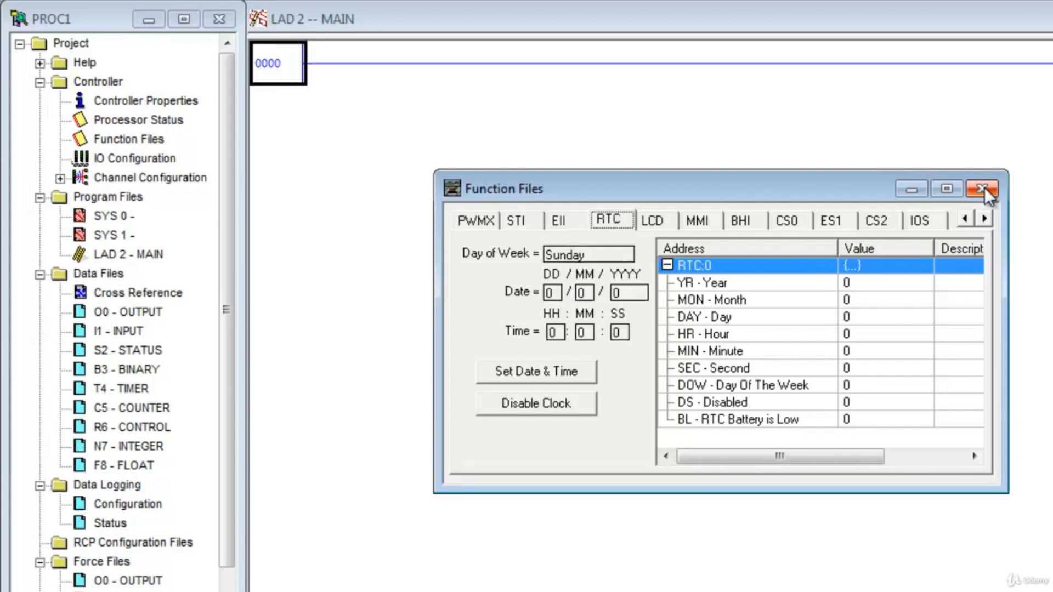
{"action": "left_click", "coordinate": [982, 189]}
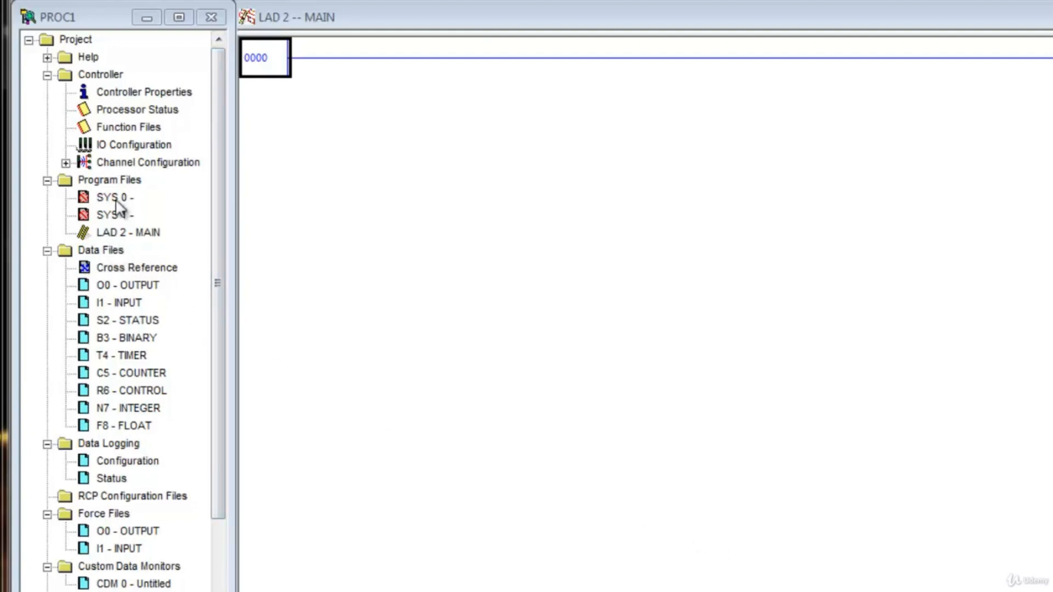
- Create program file 3 with the name ALARMS
{"action": "left_click", "coordinate": [134, 181]}
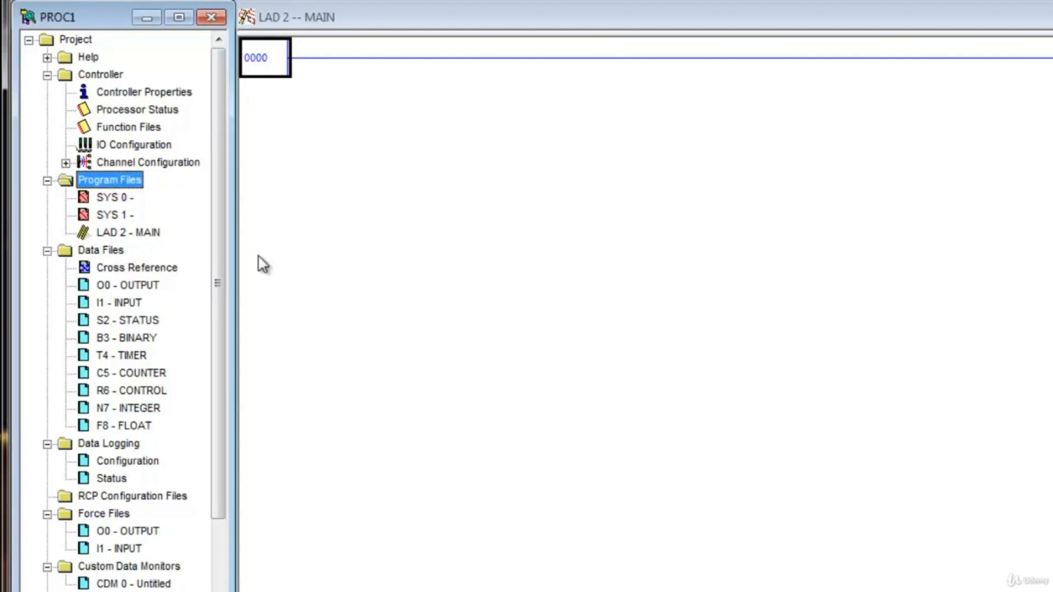
{"action": "left_click", "coordinate": [128, 235]}
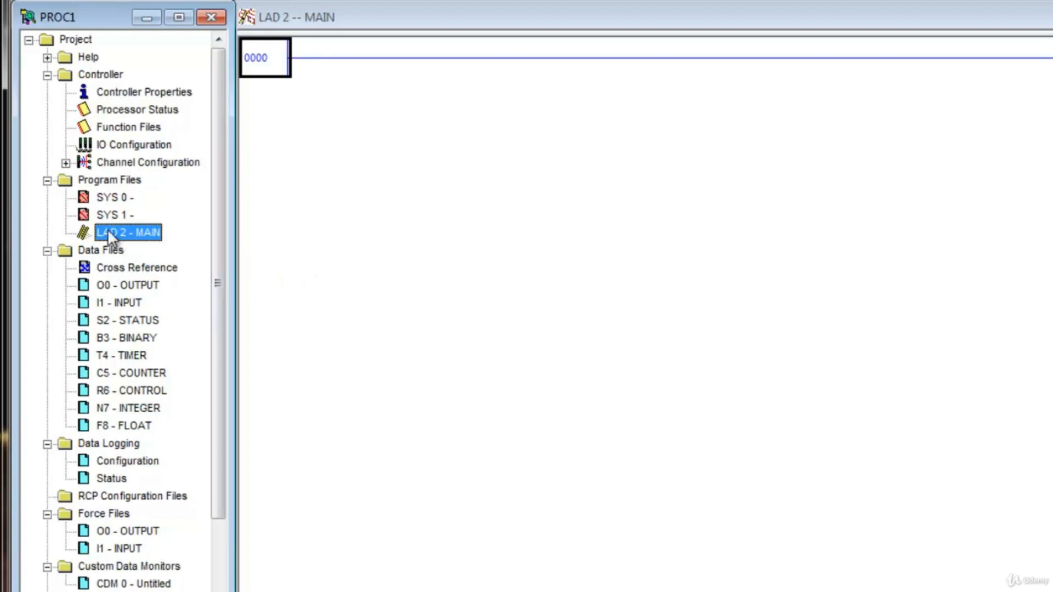
{"action": "right_click", "coordinate": [100, 184]}
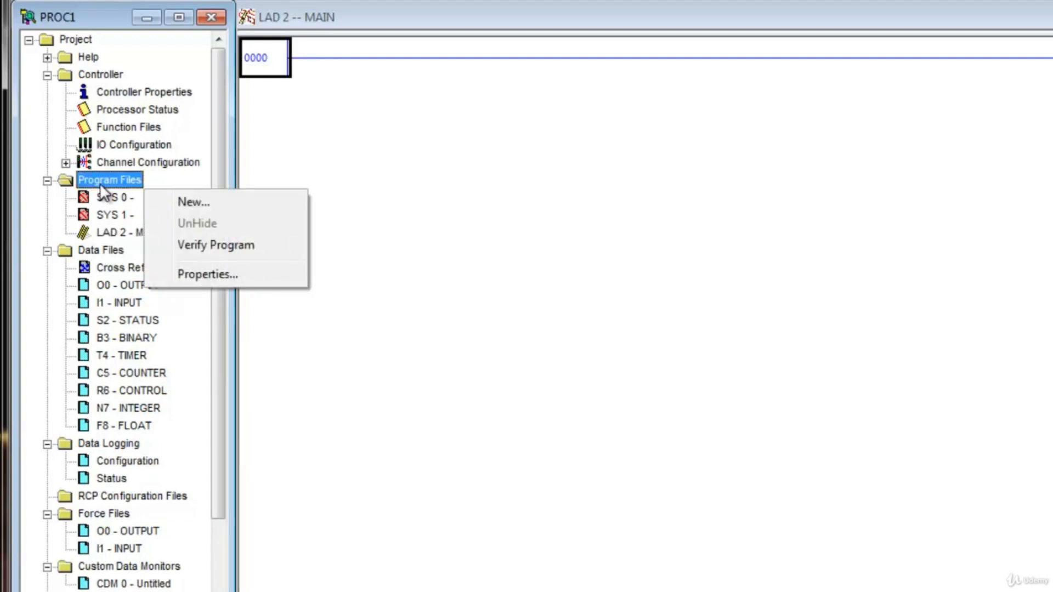
{"action": "left_click", "coordinate": [178, 202]}
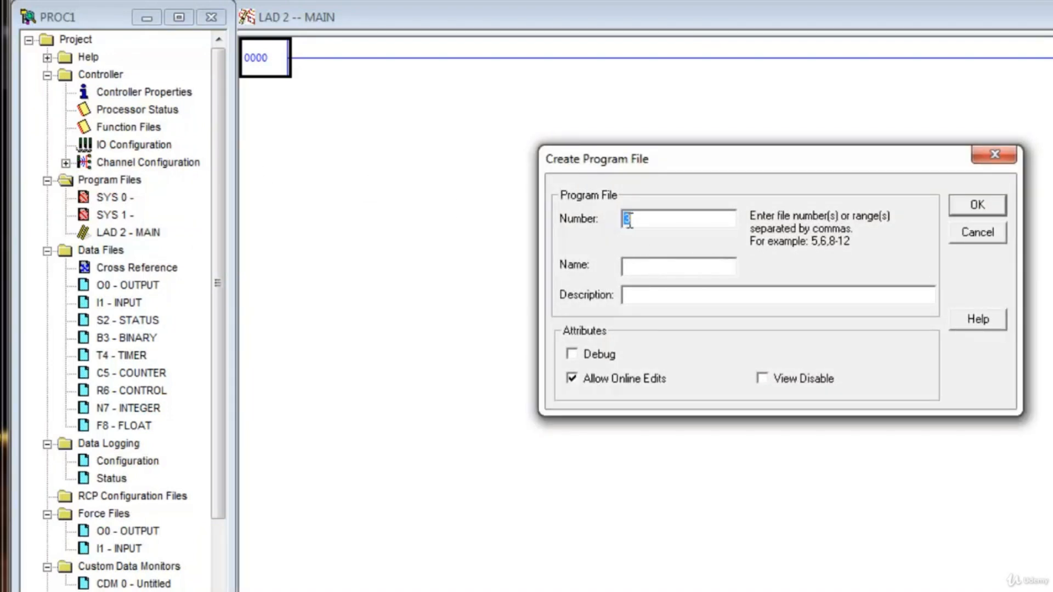
{"action": "left_click", "coordinate": [643, 267]}
{"action": "type", "text": "ALARMS"}
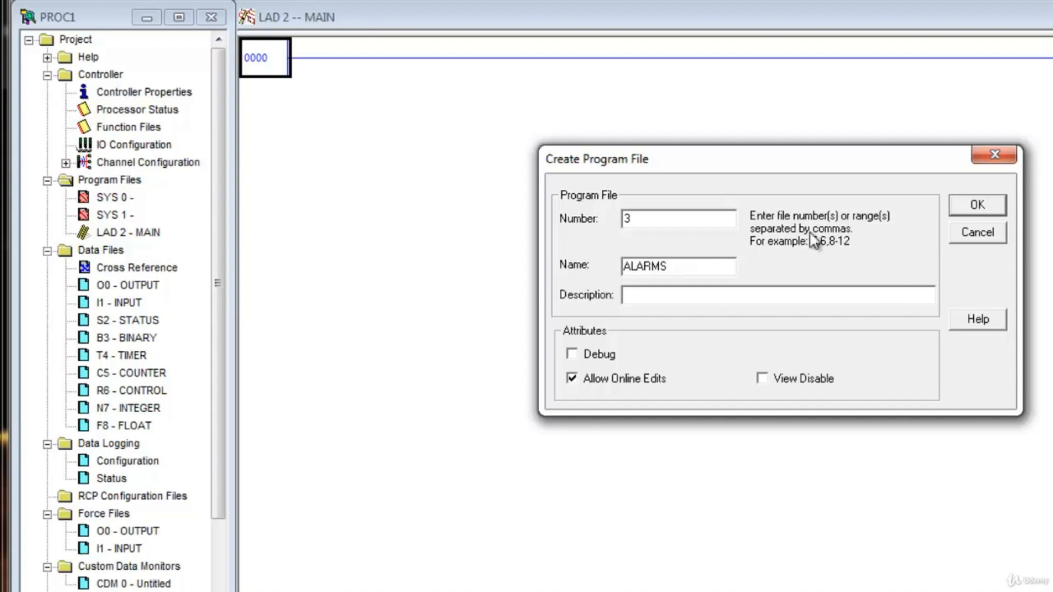
{"action": "left_click", "coordinate": [982, 208]}
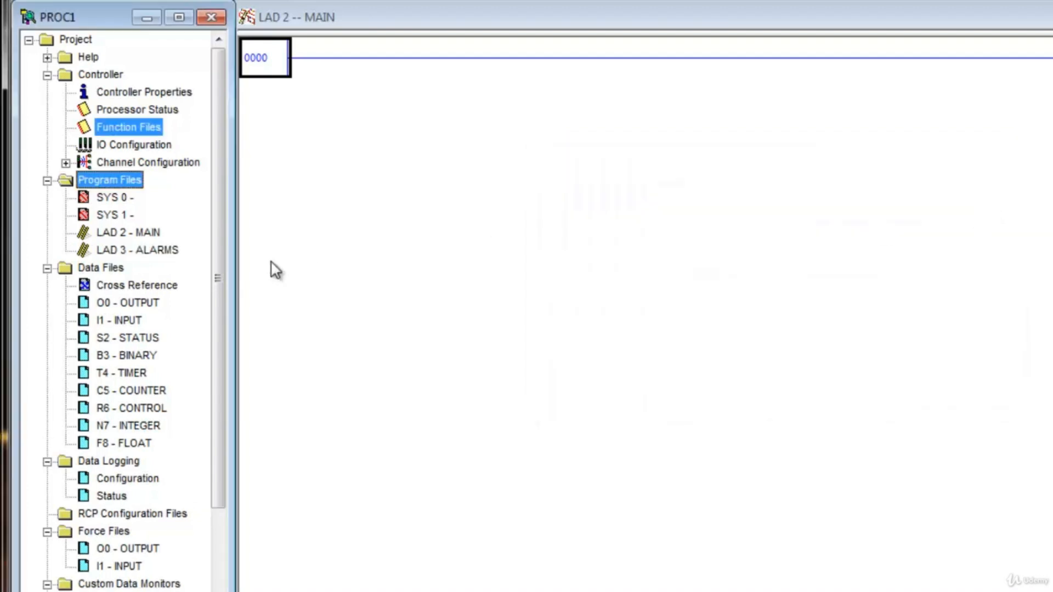
- Create program file 4 with the name IO
{"action": "right_click", "coordinate": [94, 178]}
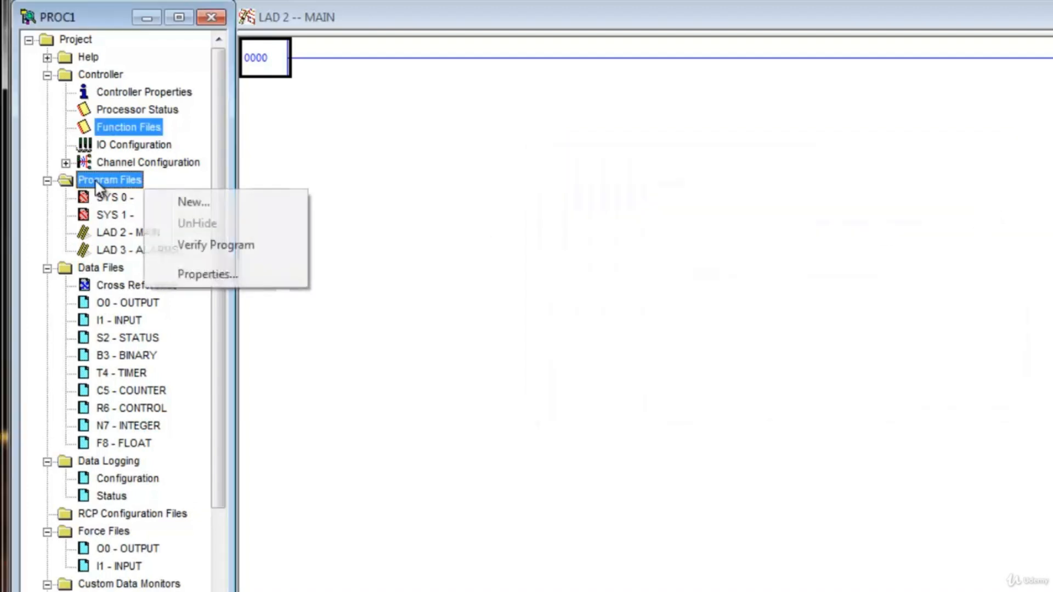
{"action": "left_click", "coordinate": [195, 203]}
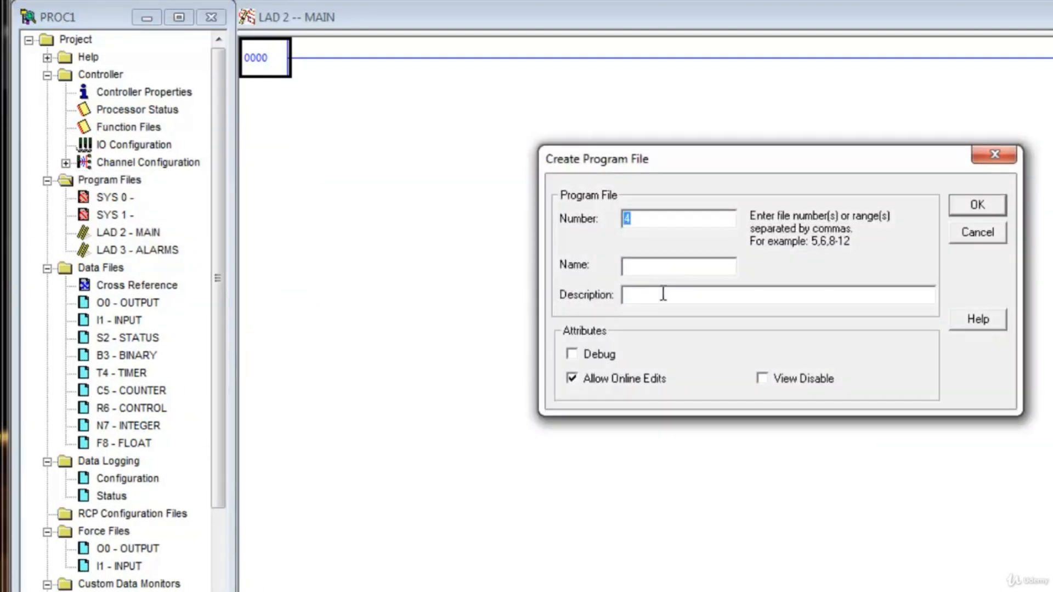
{"action": "left_click", "coordinate": [698, 269]}
{"action": "type", "text": "IO"}
{"action": "left_click", "coordinate": [975, 207]}
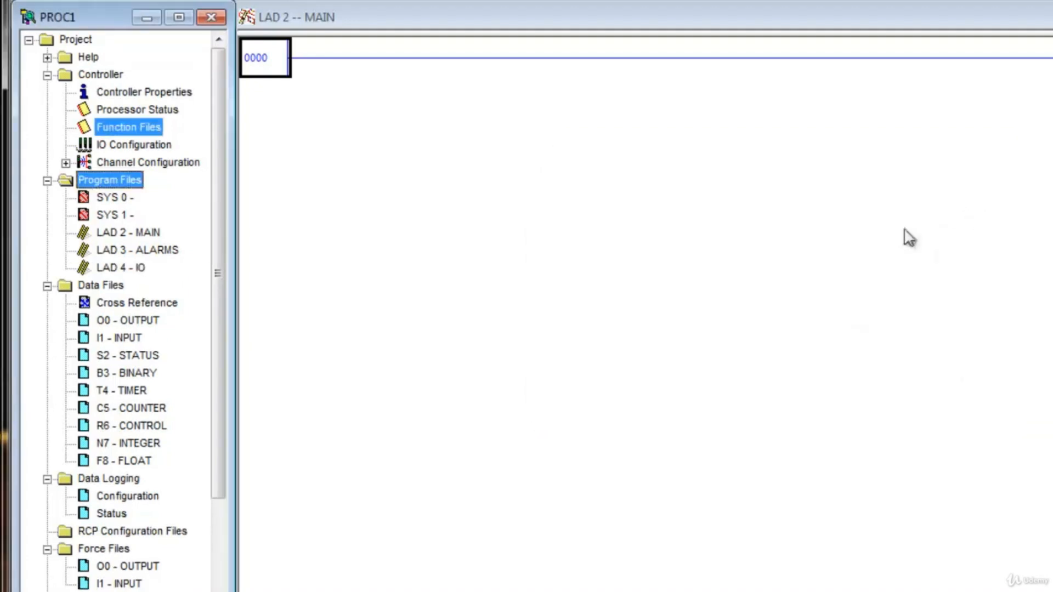
- Create program file 5 with the name CONTROLS, and select the LAD 4 - IO file in the project tree
{"action": "right_click", "coordinate": [103, 180]}
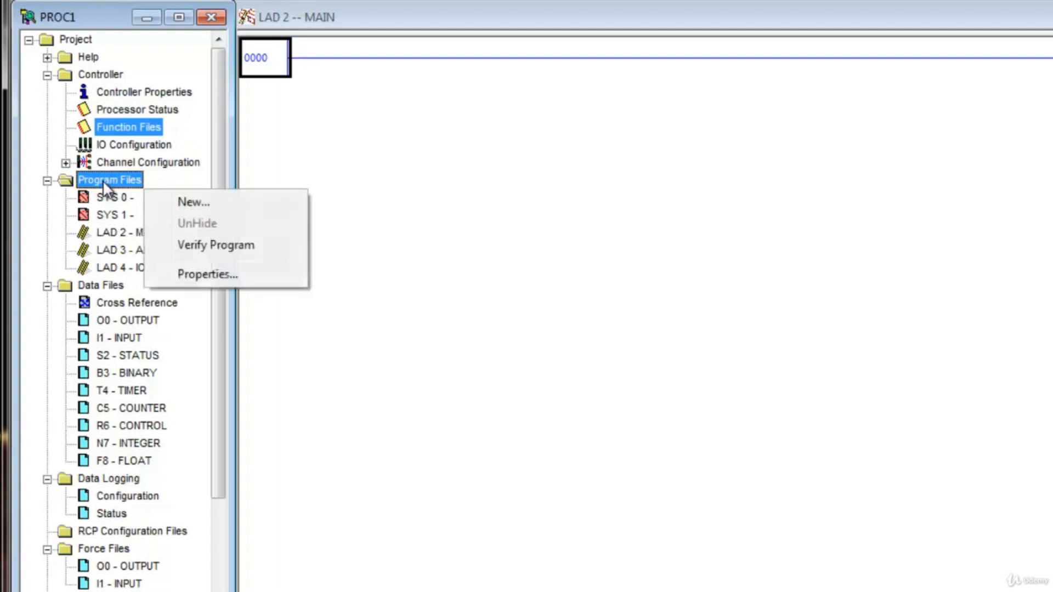
{"action": "left_click", "coordinate": [180, 203]}
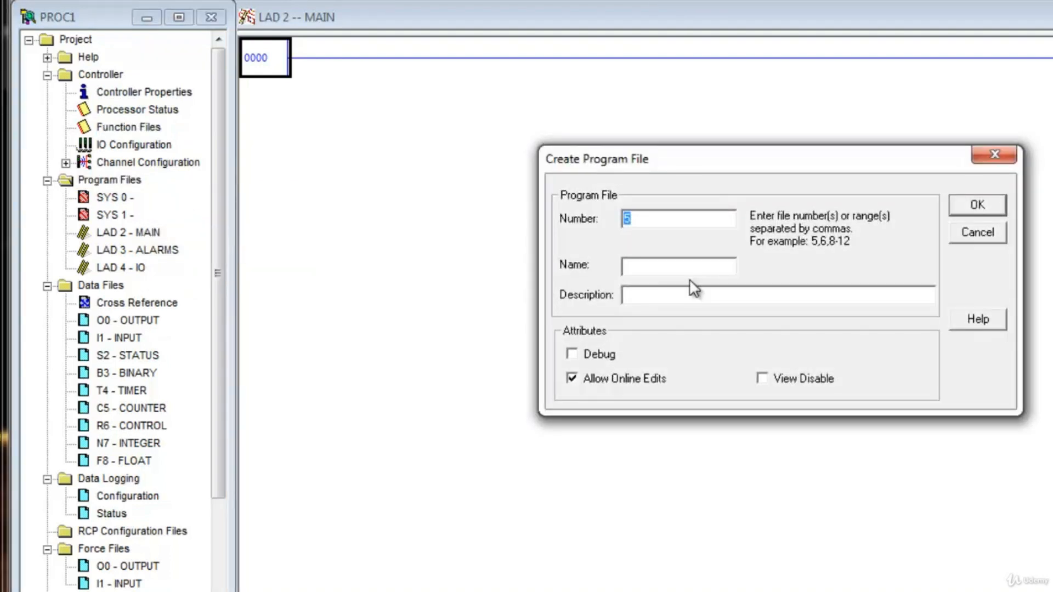
{"action": "left_click", "coordinate": [670, 269]}
{"action": "type", "text": "CONTROLS"}
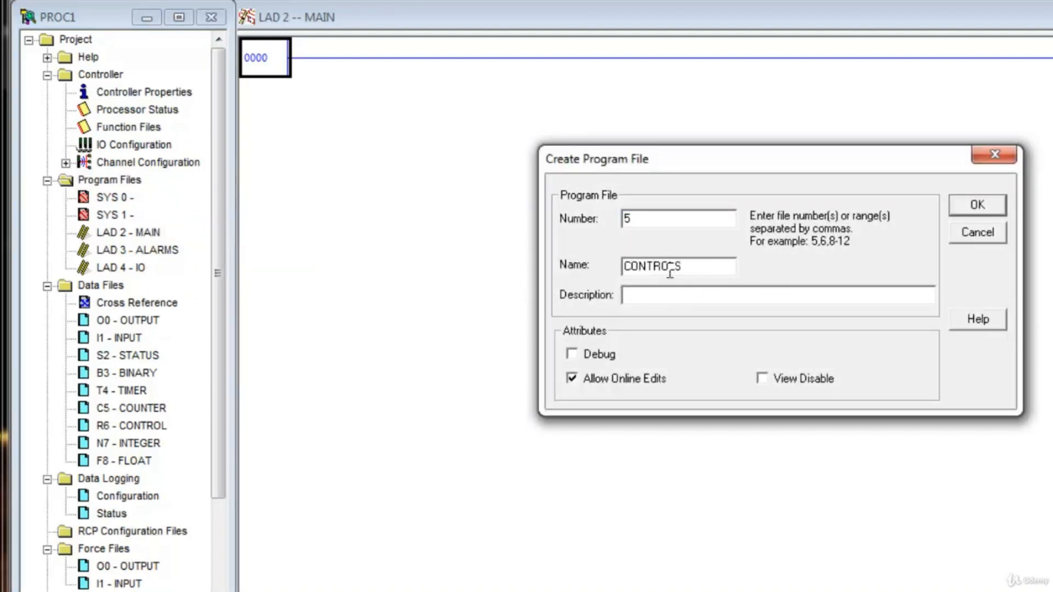
{"action": "left_click", "coordinate": [969, 204]}
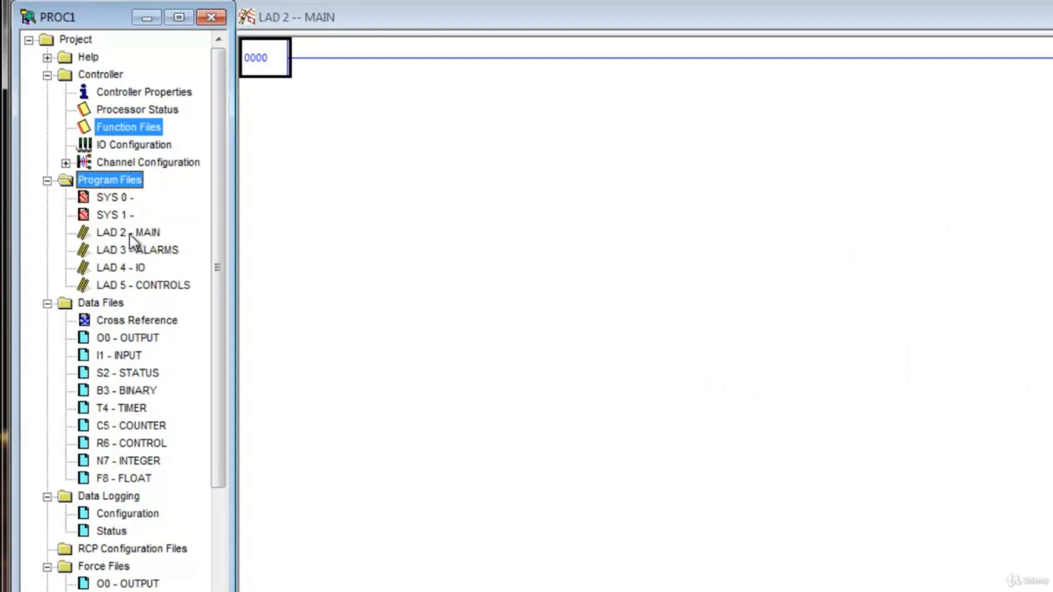
{"action": "left_click", "coordinate": [132, 269]}
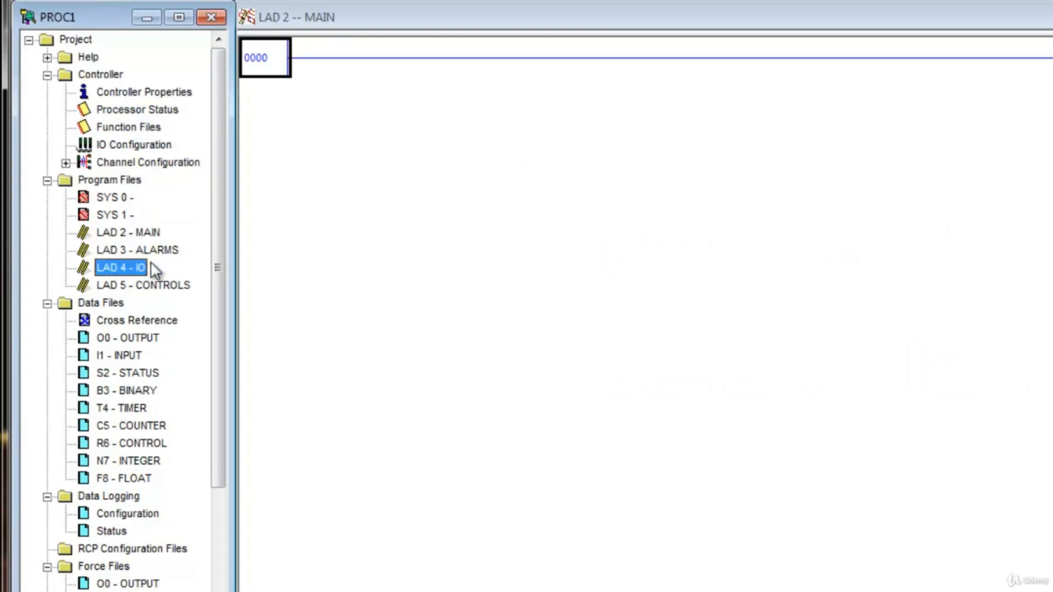